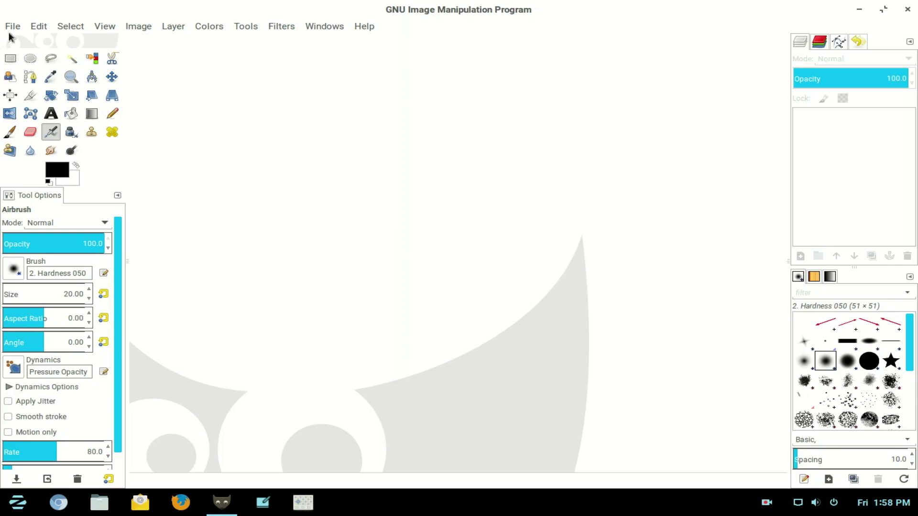
# - Create a new 1000×1000 px image with a white background
pyautogui.click(13, 27)
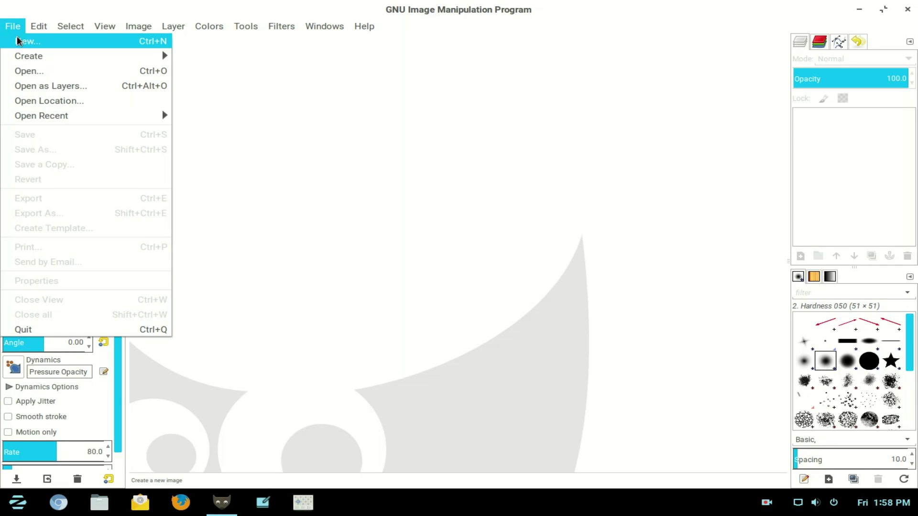
pyautogui.click(18, 41)
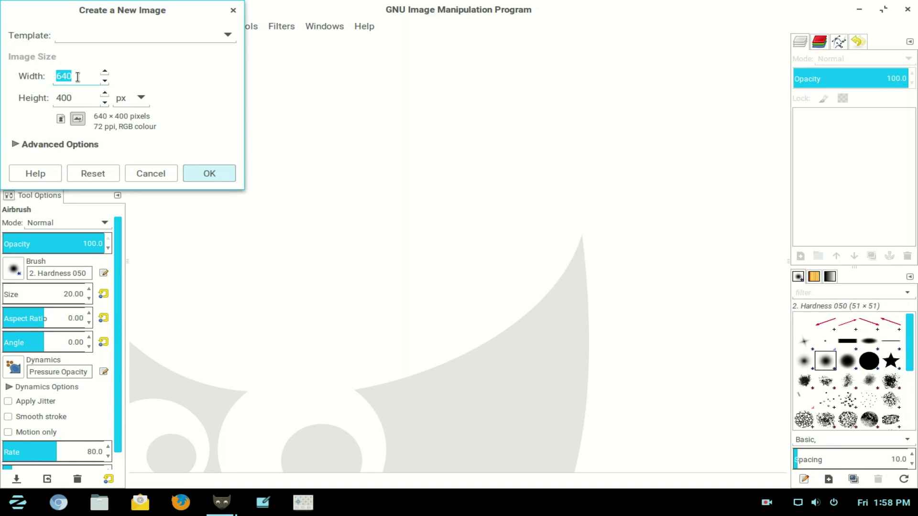
pyautogui.write('1000')
pyautogui.moveTo(73, 98); pyautogui.dragTo(49, 95)
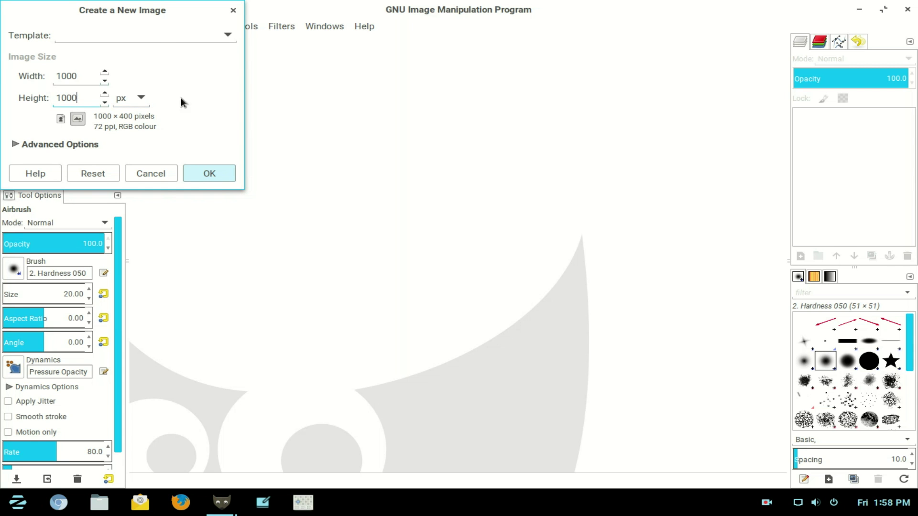
pyautogui.click(221, 177)
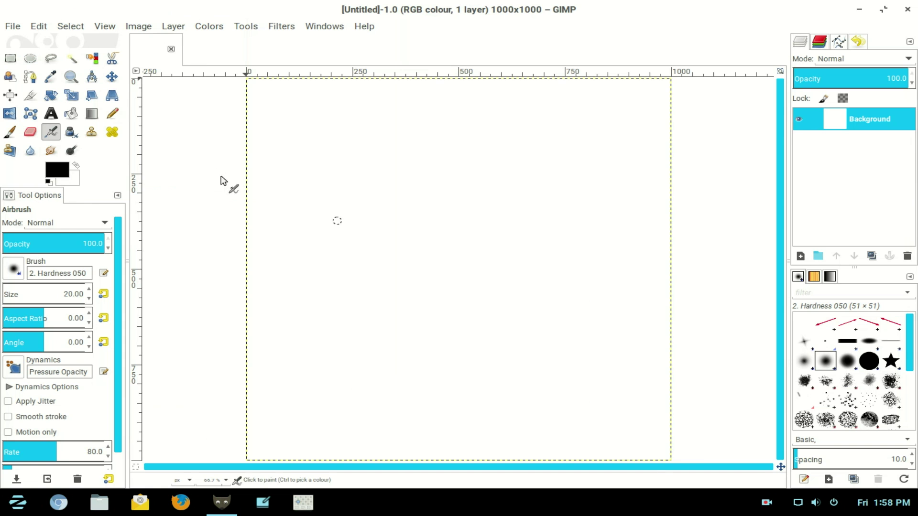
# - Set the foreground colour to green 90b304
pyautogui.click(58, 180)
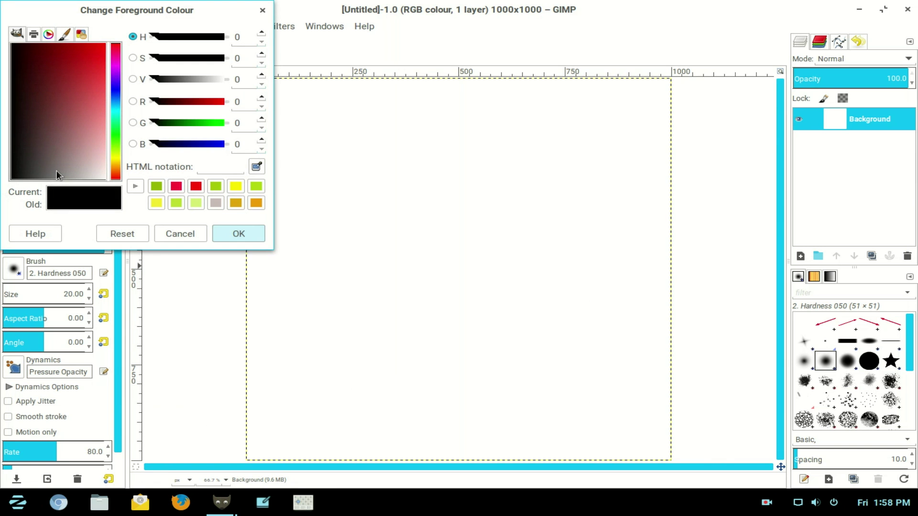
pyautogui.click(155, 186)
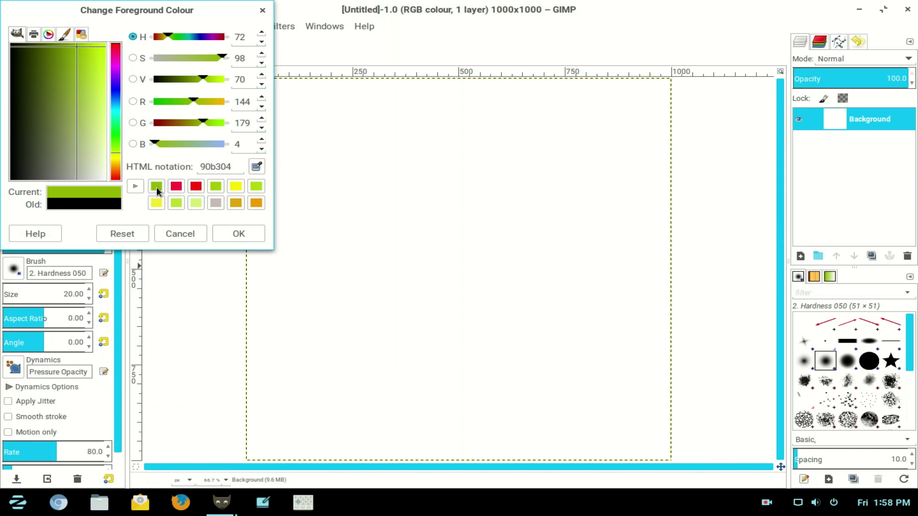
pyautogui.click(238, 234)
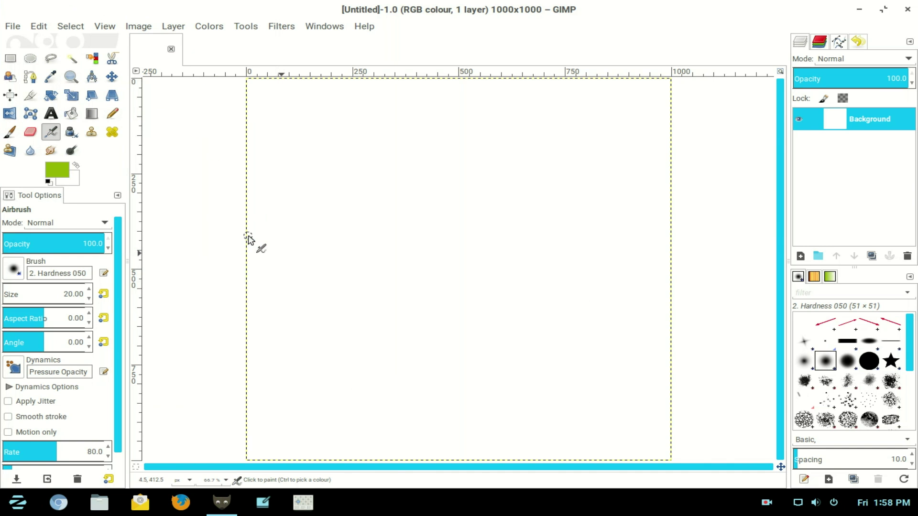
# - Draw a radial gradient outward from the canvas centre with the Blend tool
pyautogui.click(91, 115)
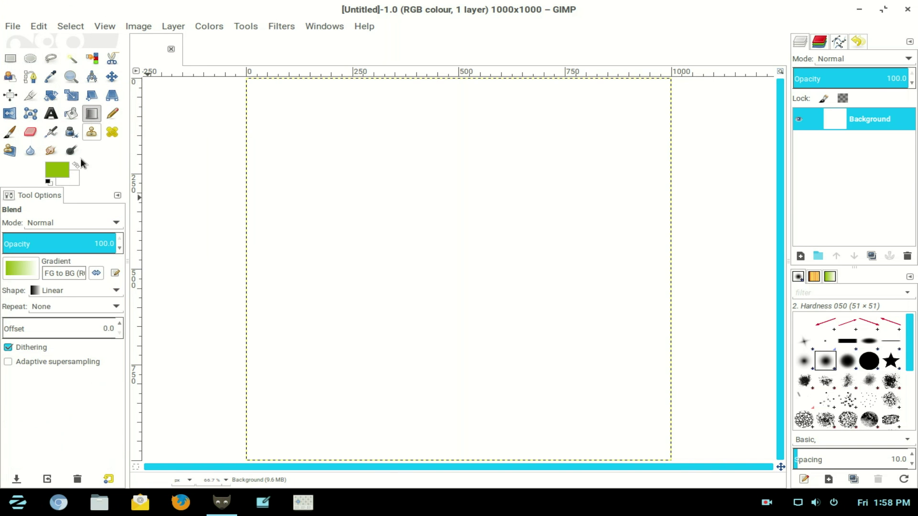
pyautogui.click(117, 292)
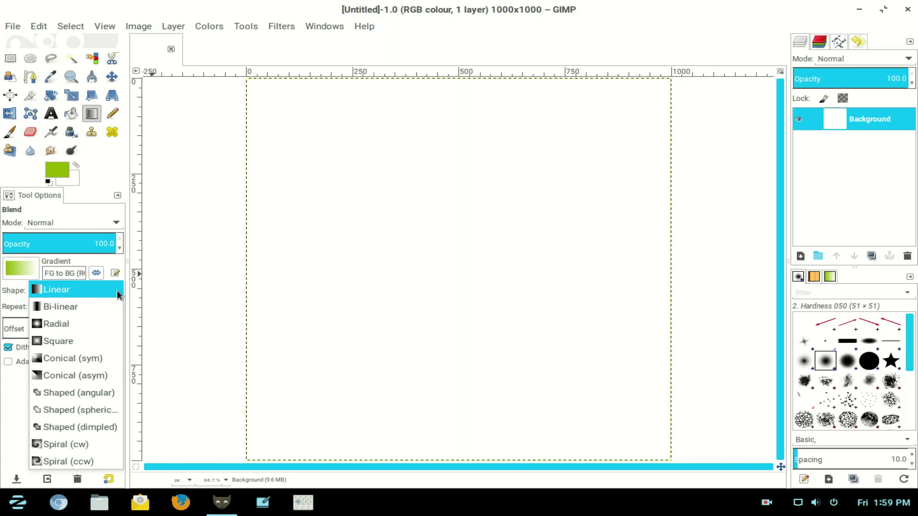
pyautogui.click(103, 325)
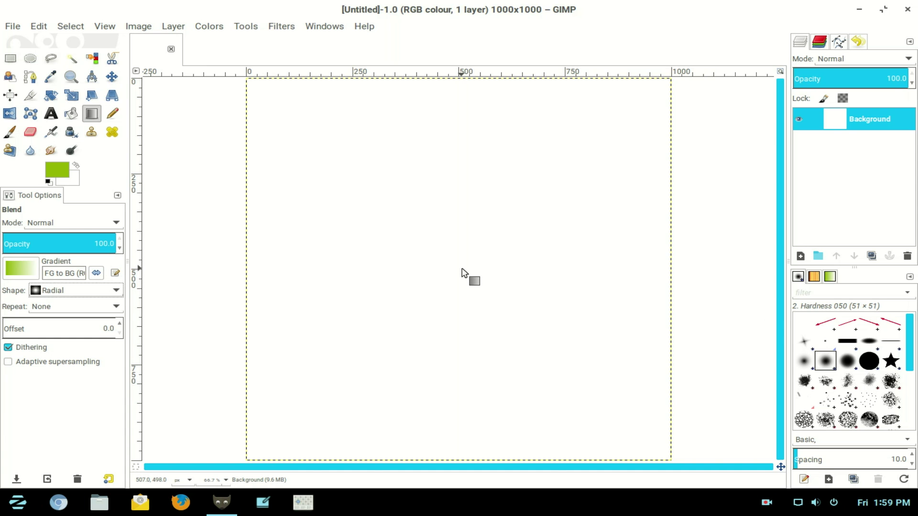
pyautogui.moveTo(462, 269); pyautogui.dragTo(674, 83)
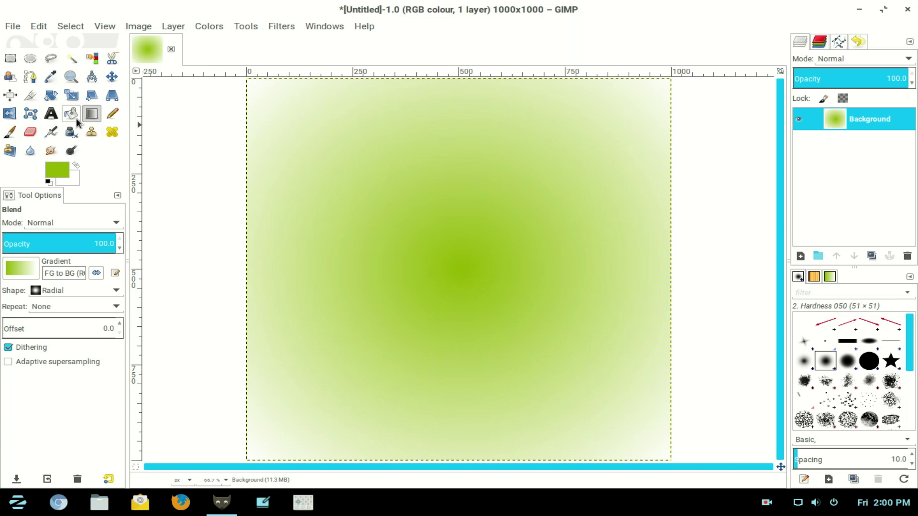
# - Choose the Text tool and set the foreground colour to red fd013c
pyautogui.click(56, 117)
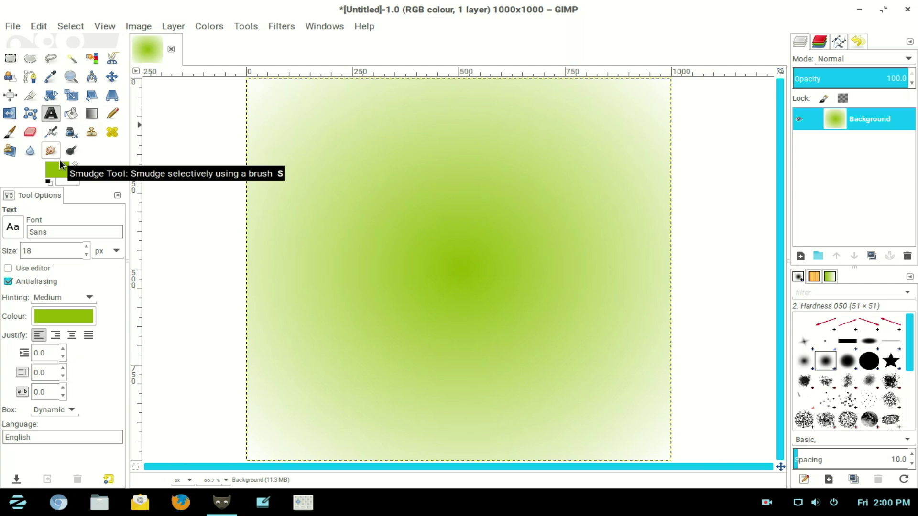
pyautogui.click(55, 174)
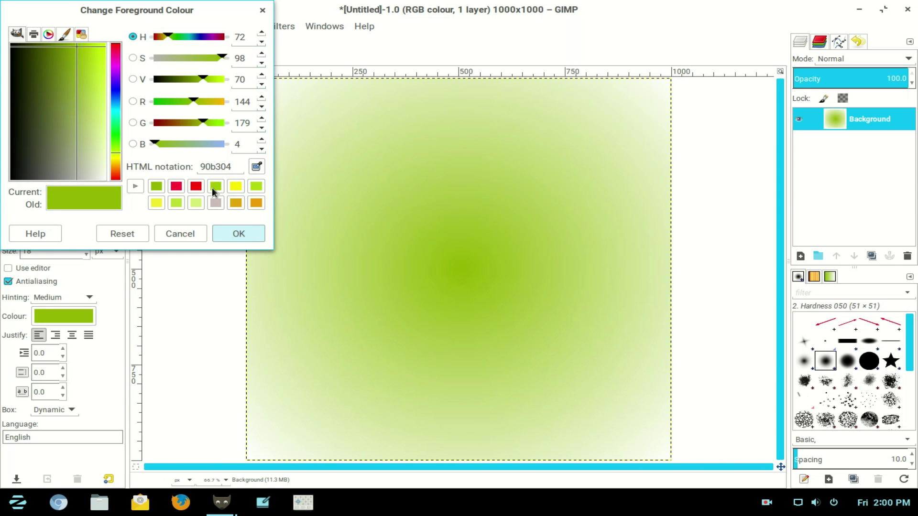
pyautogui.click(177, 186)
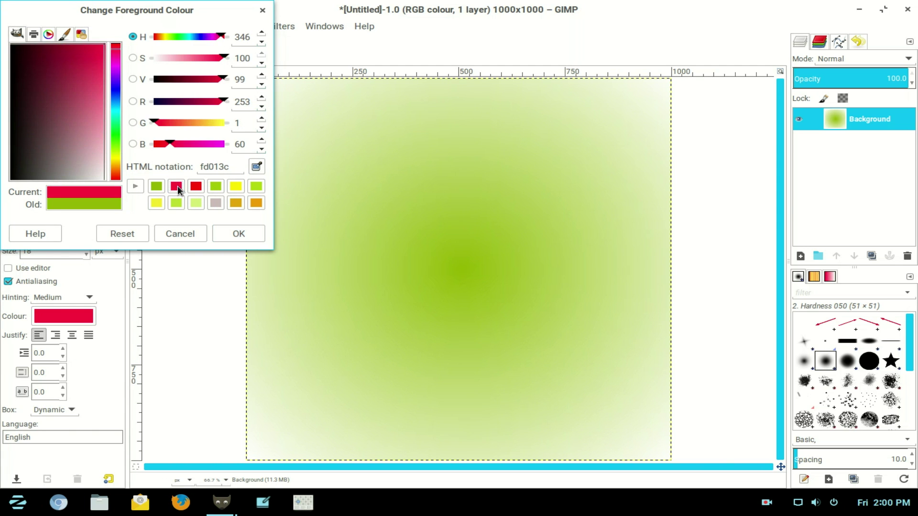
pyautogui.click(239, 233)
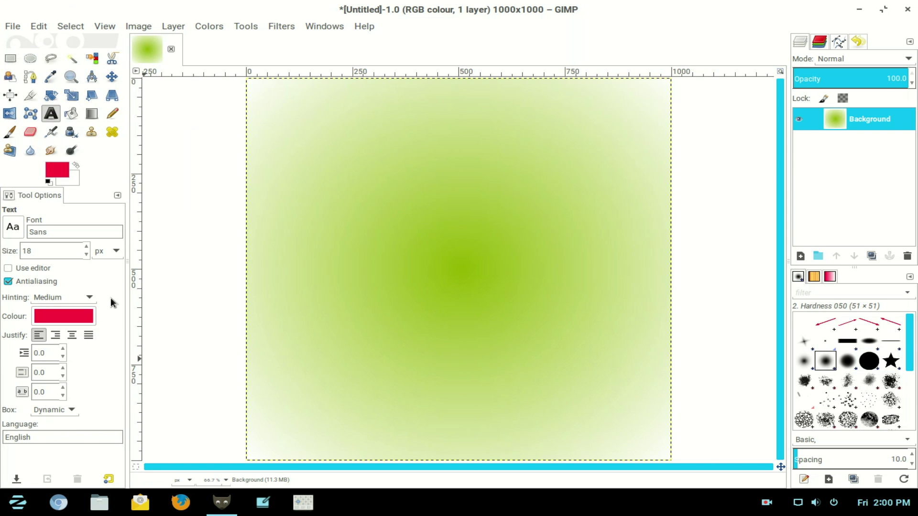
# - Set the text font to Sans Bold and raise the size to 38 px
pyautogui.click(21, 234)
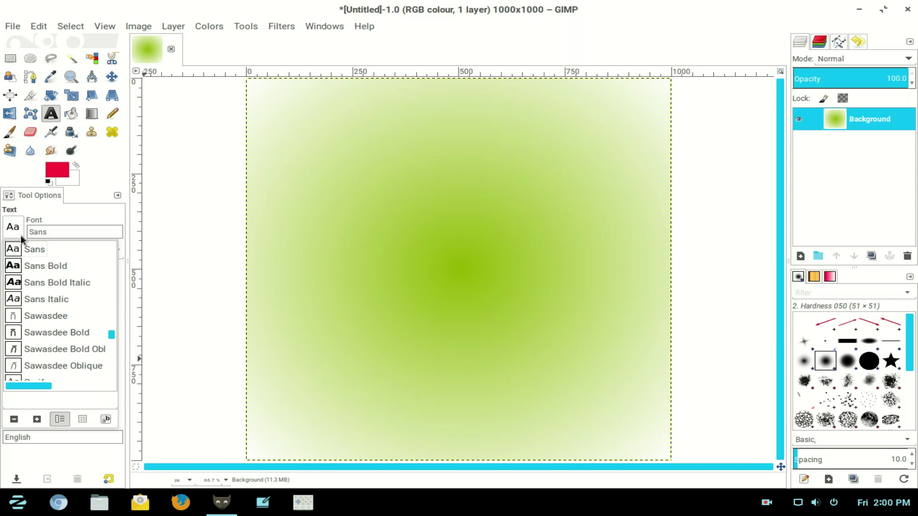
pyautogui.click(26, 265)
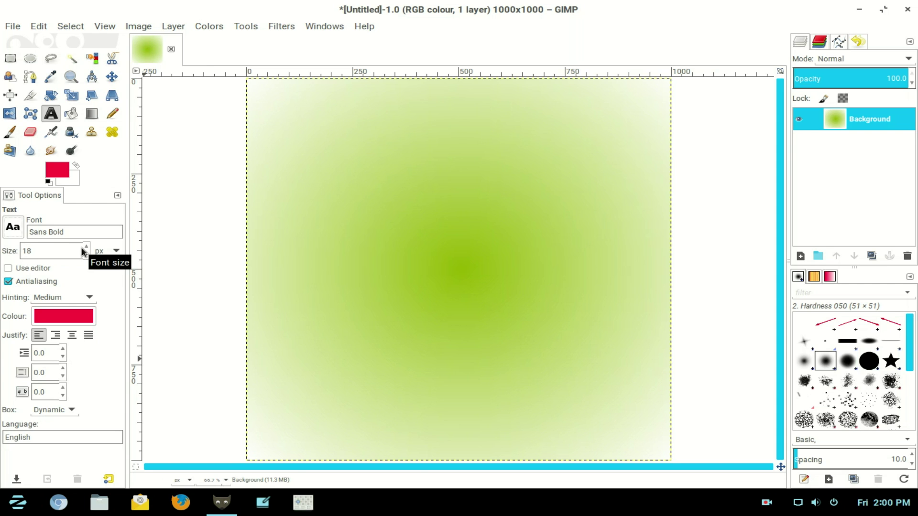
pyautogui.scroll(7, 85, 248)
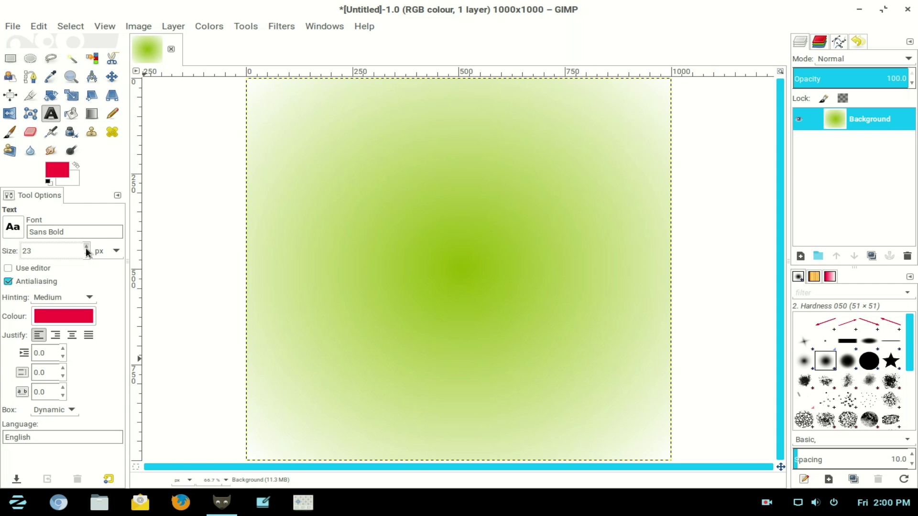
pyautogui.scroll(3, 87, 252)
# - Type 'Merry Christmas to all my Youtube friends' in a text box left of centre
pyautogui.click(262, 250)
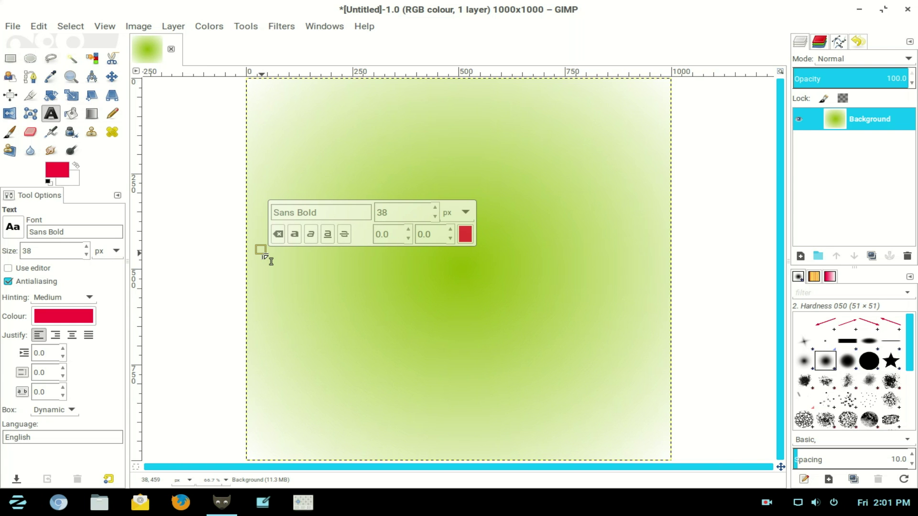
pyautogui.write('Merry Christm')
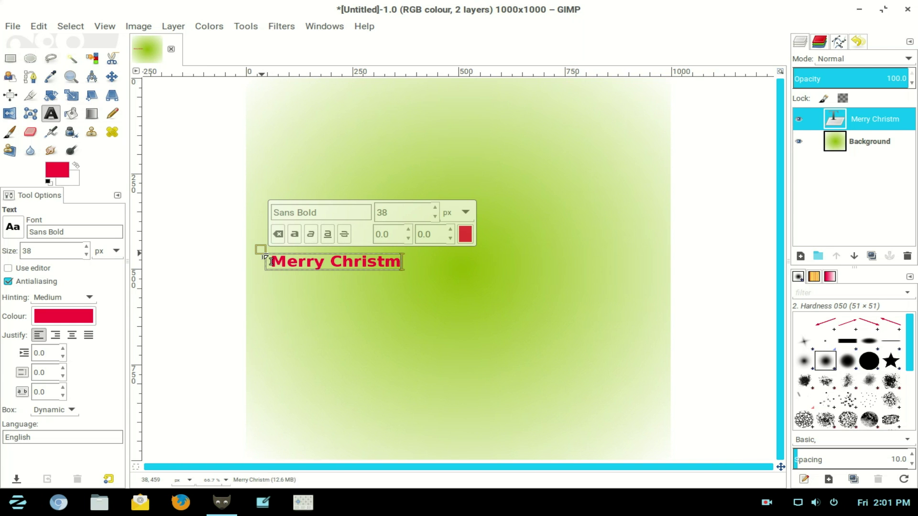
pyautogui.write('as to all my Yo')
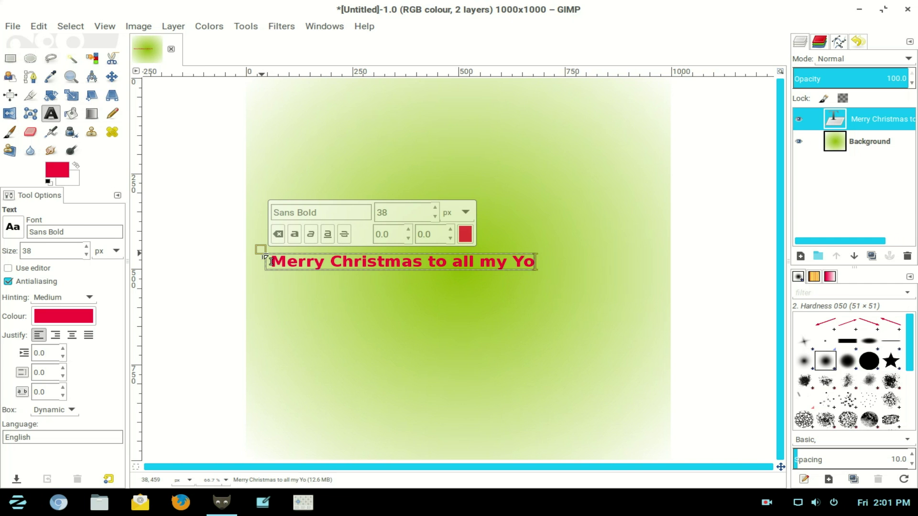
pyautogui.write('utube frie')
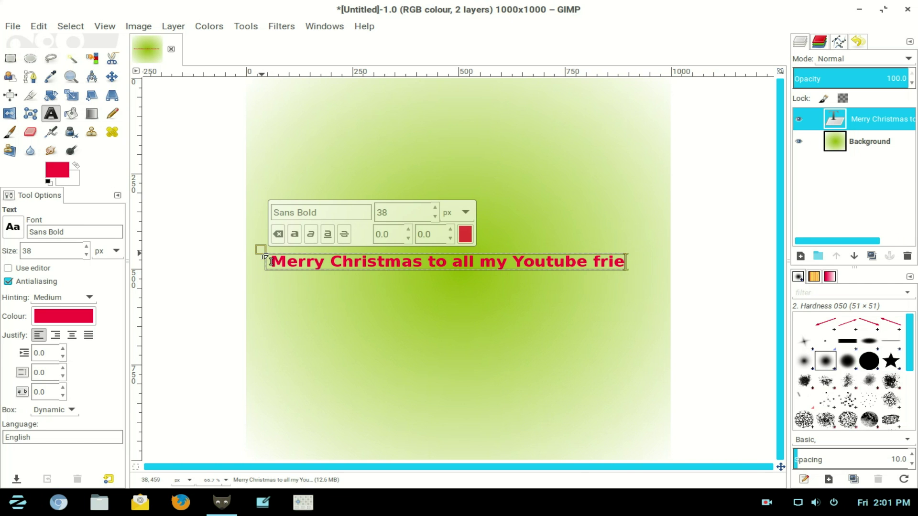
pyautogui.write('nds')
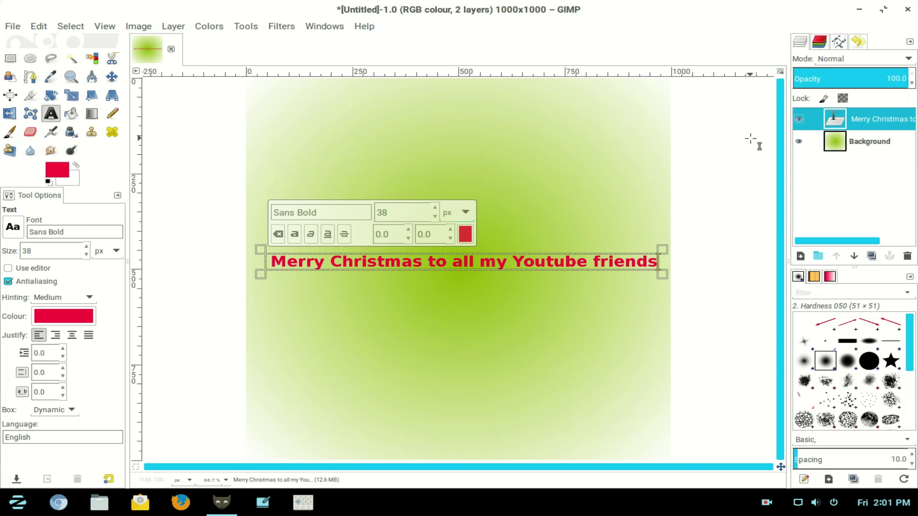
# - Turn the text layer's letters into a selection and reset the foreground to black
pyautogui.rightClick(854, 115)
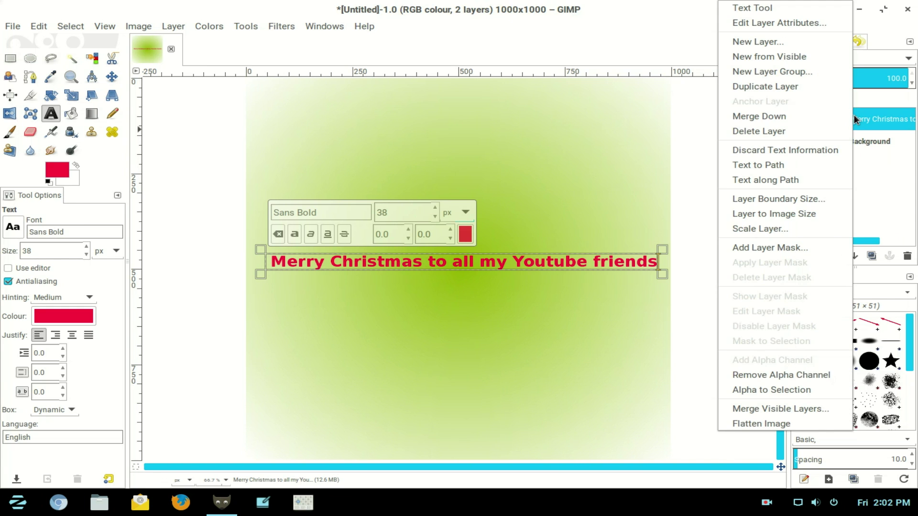
pyautogui.click(771, 388)
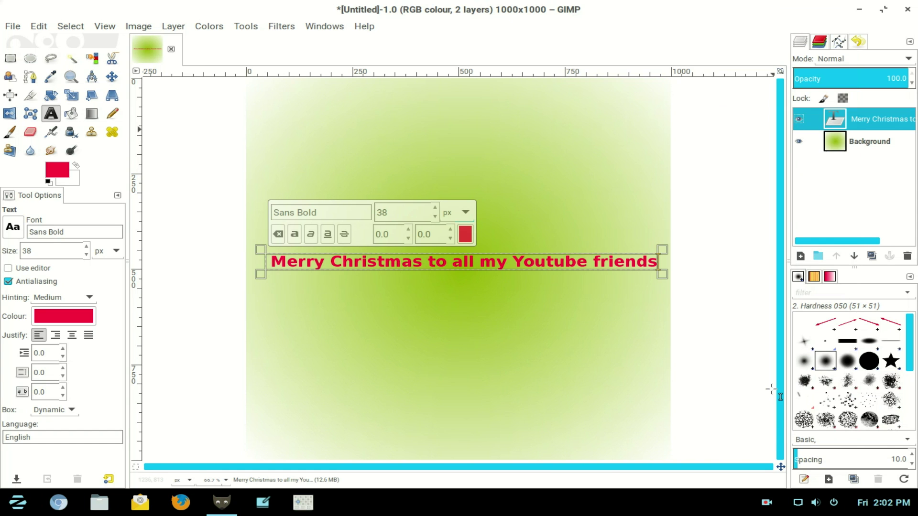
pyautogui.click(48, 182)
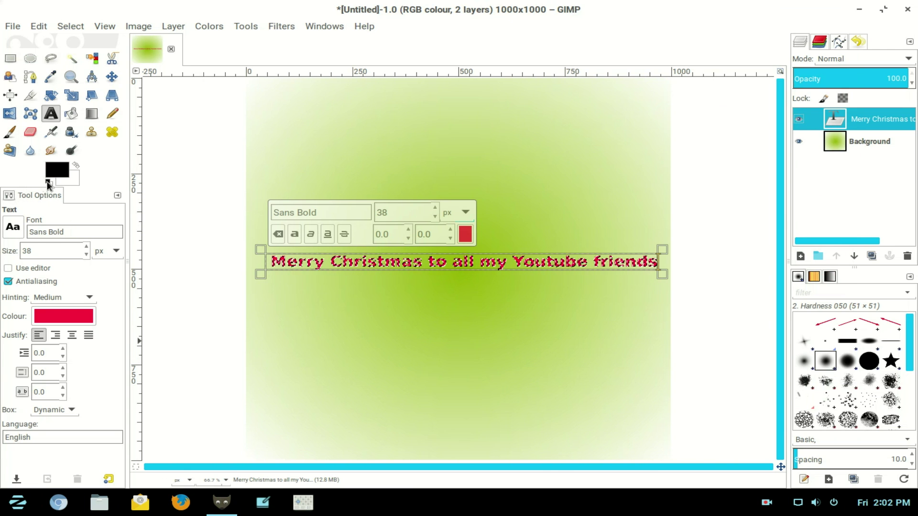
# - Stroke the letter selection with a 2 px black line
pyautogui.click(39, 26)
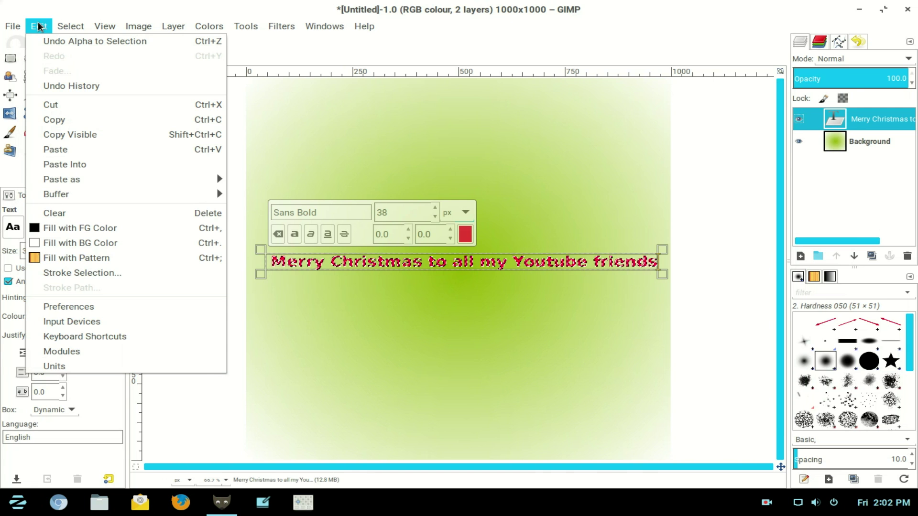
pyautogui.click(50, 272)
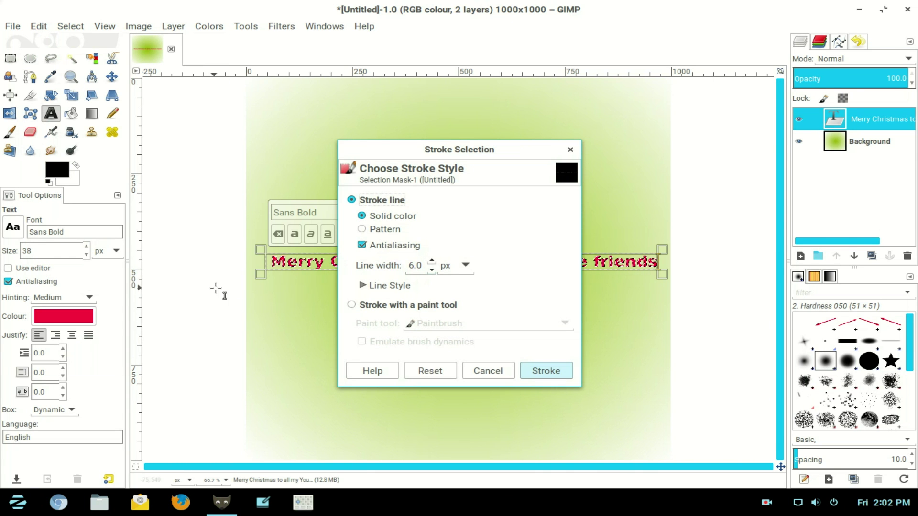
pyautogui.click(431, 270)
pyautogui.click(431, 270)
pyautogui.click(432, 270)
pyautogui.click(431, 270)
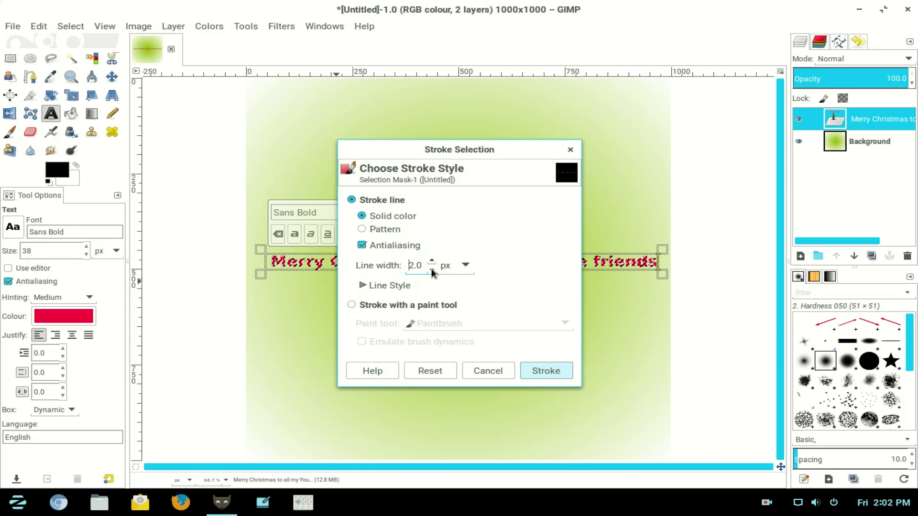
pyautogui.click(549, 374)
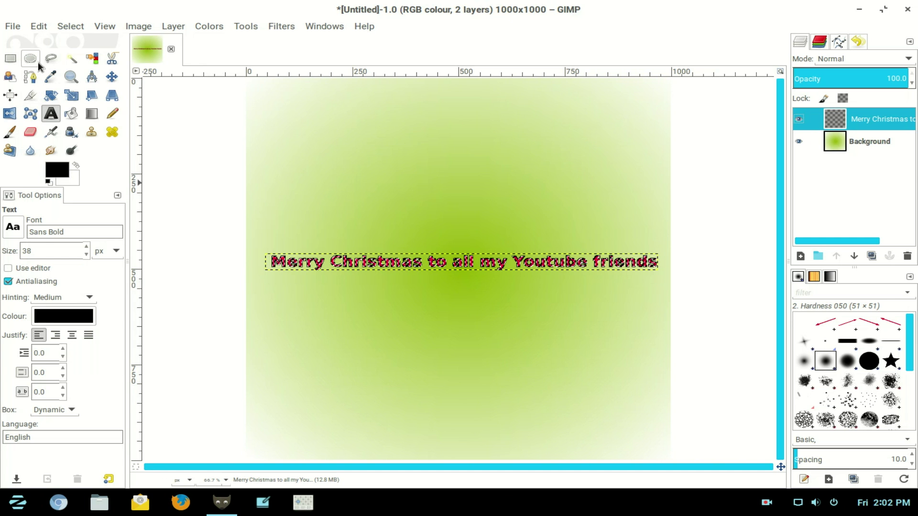
# - Clear the selection and duplicate the Merry Christmas text layer
pyautogui.click(67, 25)
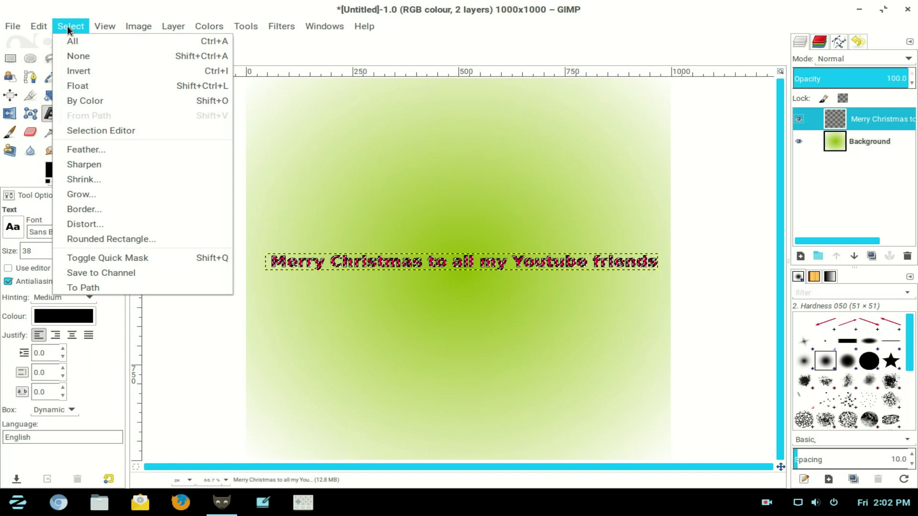
pyautogui.click(66, 53)
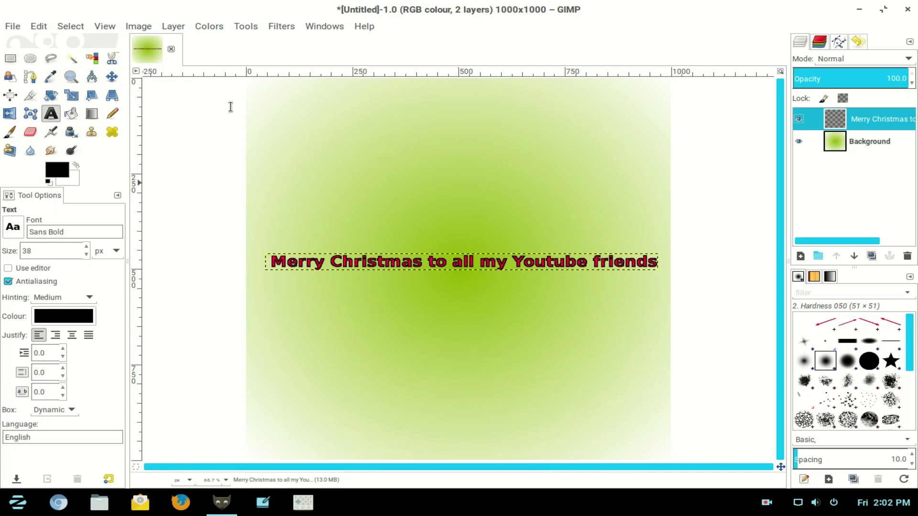
pyautogui.click(871, 256)
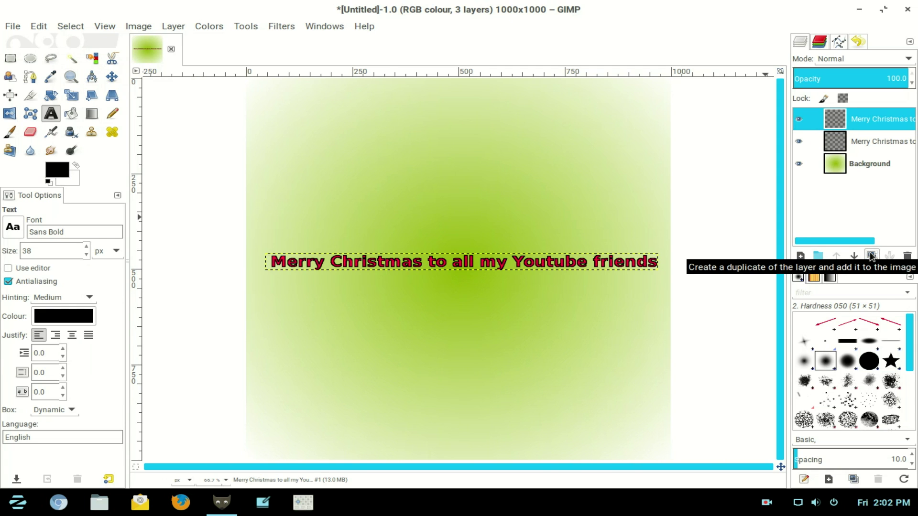
# - Apply Motion Blur with length 10 and angle 15 to the duplicated text
pyautogui.click(274, 23)
pyautogui.moveTo(291, 92)
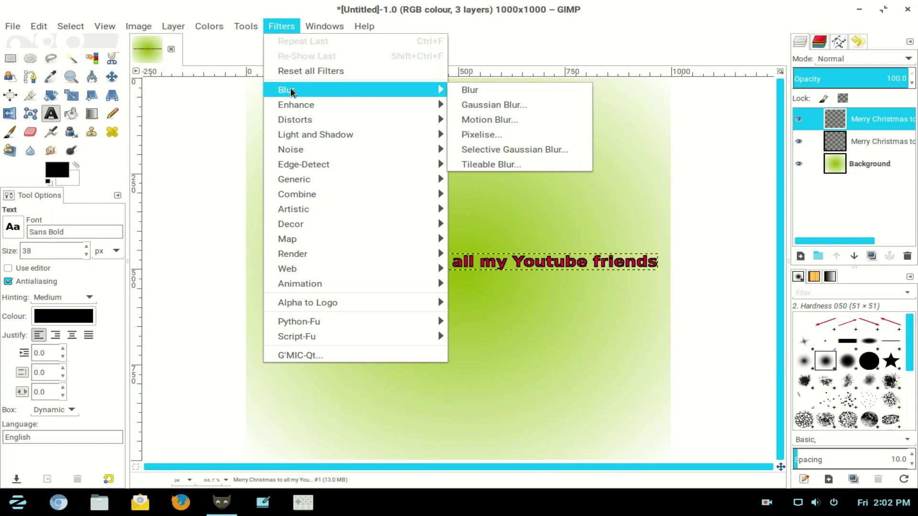
pyautogui.click(469, 120)
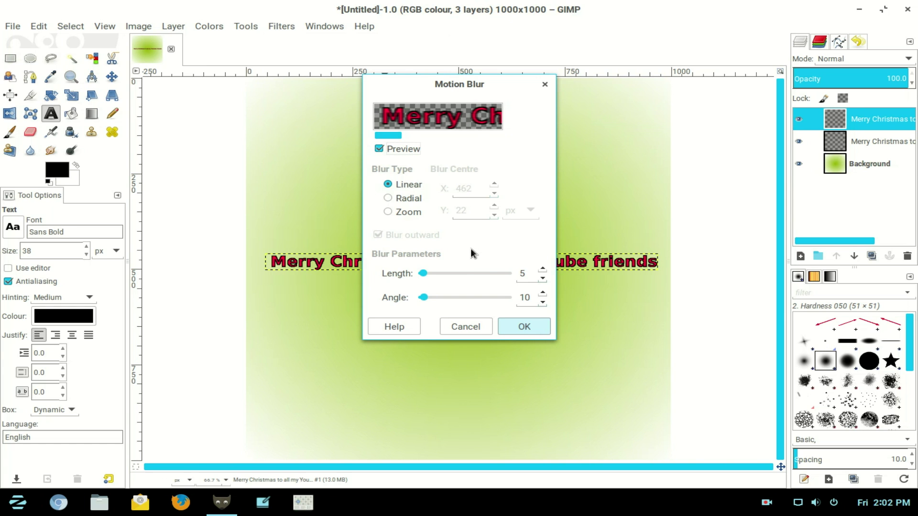
pyautogui.click(542, 270)
pyautogui.click(543, 270)
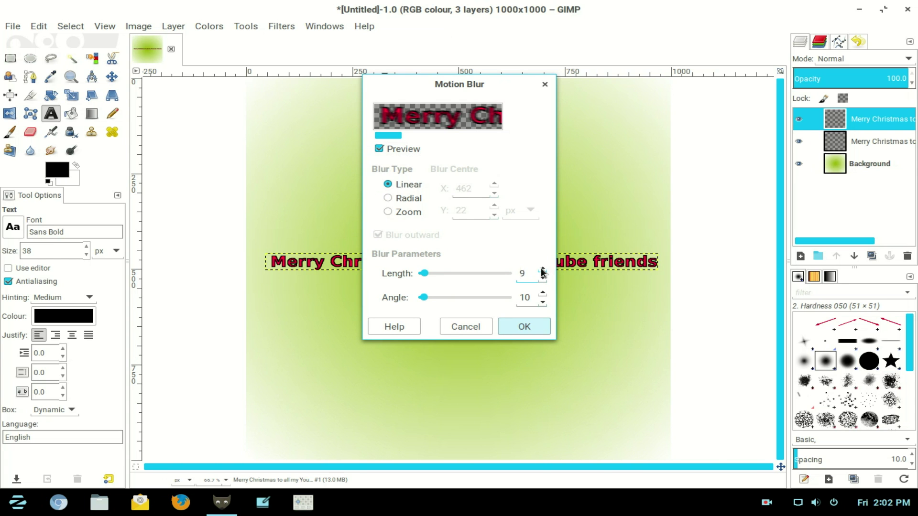
pyautogui.click(543, 270)
pyautogui.click(542, 270)
pyautogui.click(543, 294)
pyautogui.click(543, 294)
pyautogui.click(543, 293)
pyautogui.click(543, 294)
pyautogui.click(542, 294)
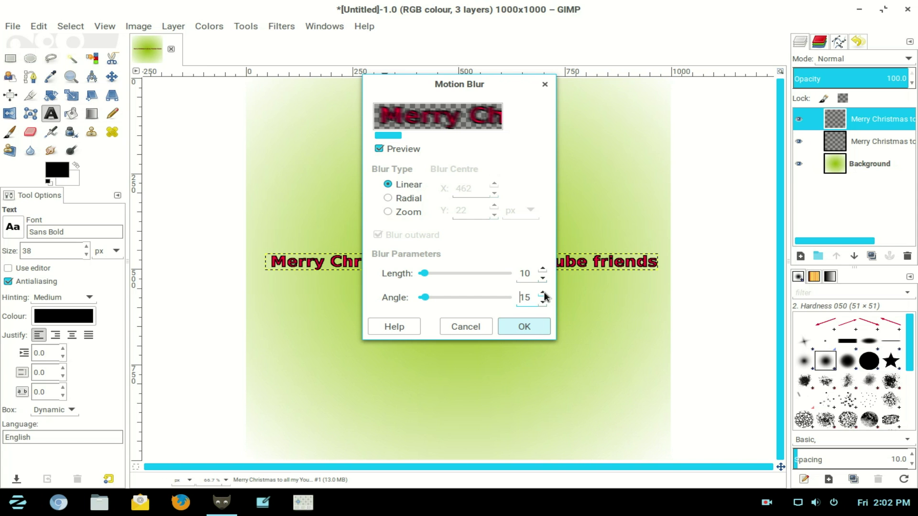
pyautogui.click(524, 327)
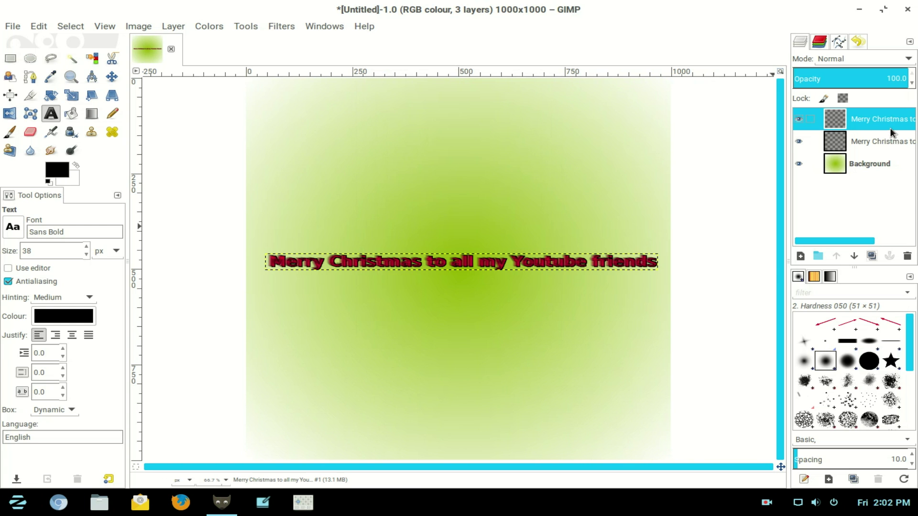
# - Make four more copies of the greeting layer and raise the lowest copy to the top
pyautogui.click(872, 256)
pyautogui.click(873, 257)
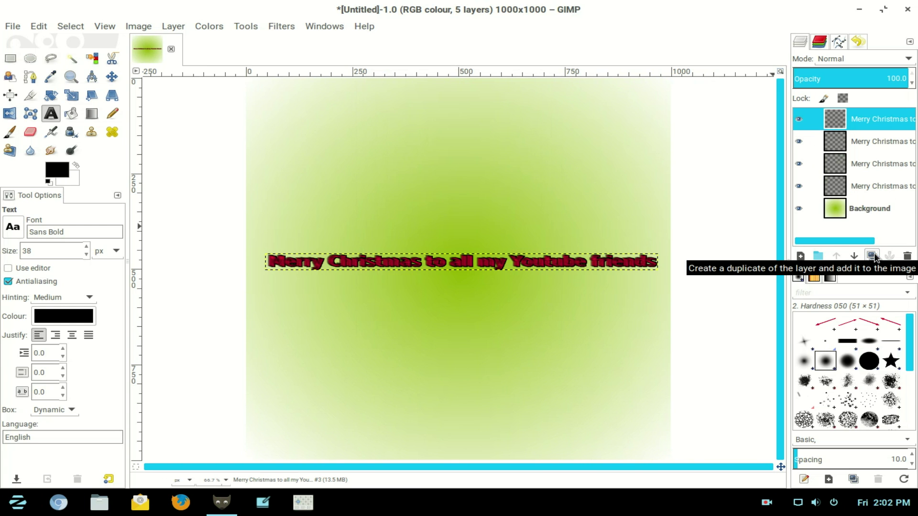
pyautogui.click(872, 257)
pyautogui.click(873, 256)
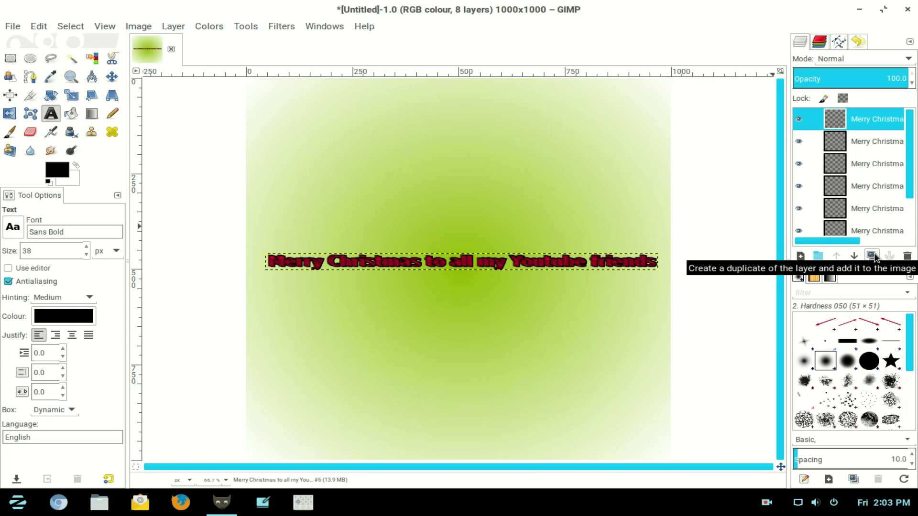
pyautogui.moveTo(909, 164); pyautogui.dragTo(913, 230)
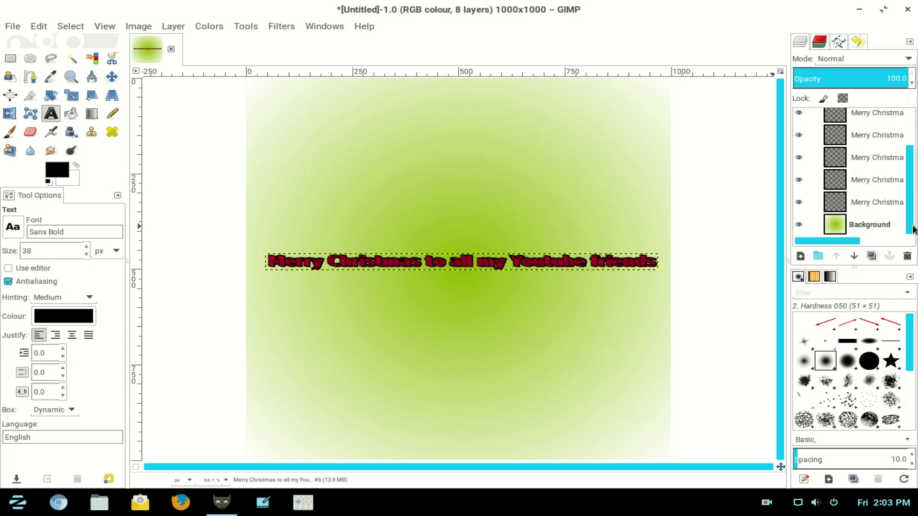
pyautogui.click(836, 202)
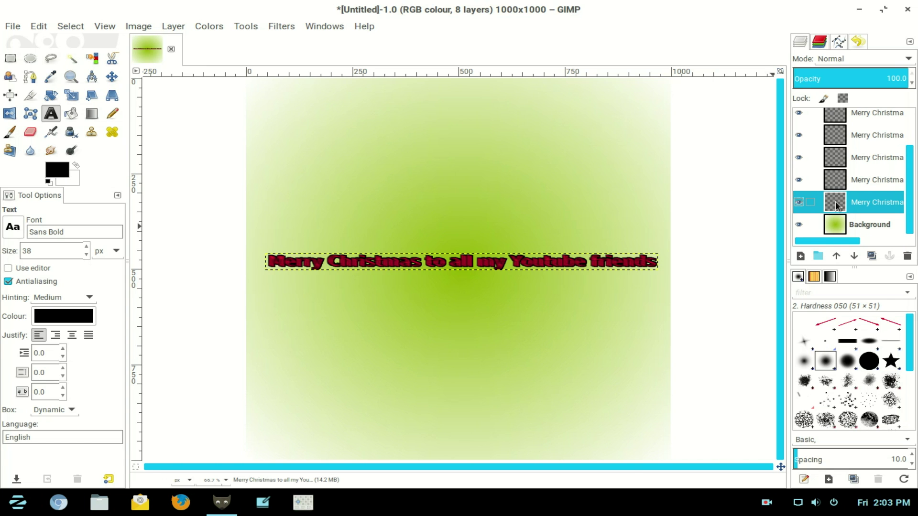
pyautogui.keyDown('shift'); pyautogui.click(836, 256); pyautogui.keyUp('shift')
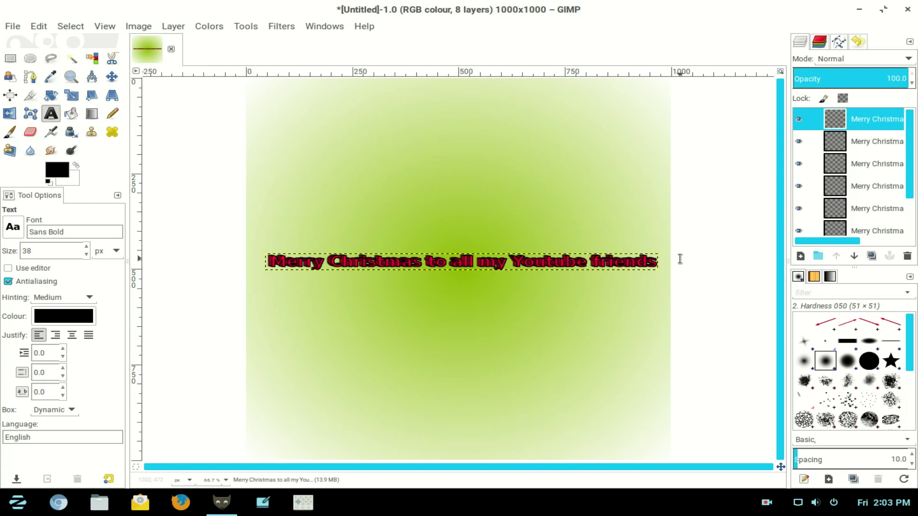
# - Flatten the image and add Desktop/Clip-Art.jpg as a new layer
pyautogui.rightClick(856, 121)
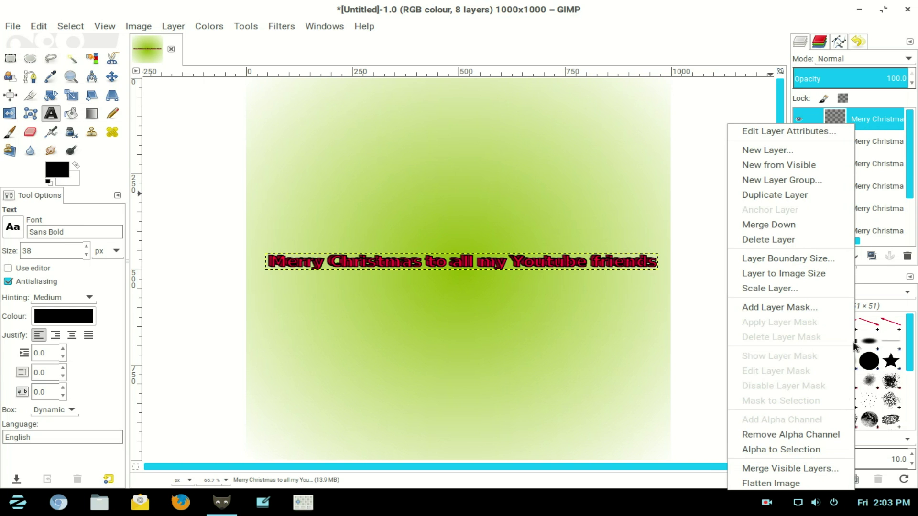
pyautogui.click(807, 484)
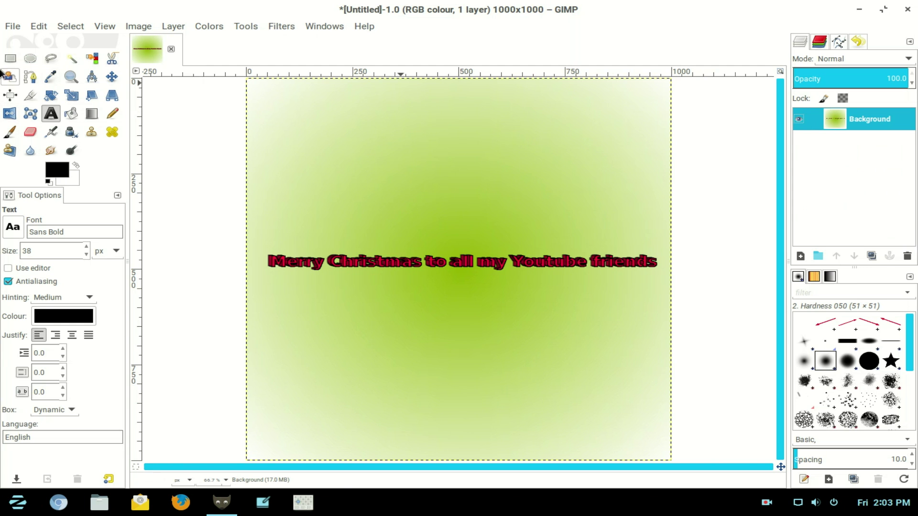
pyautogui.click(13, 29)
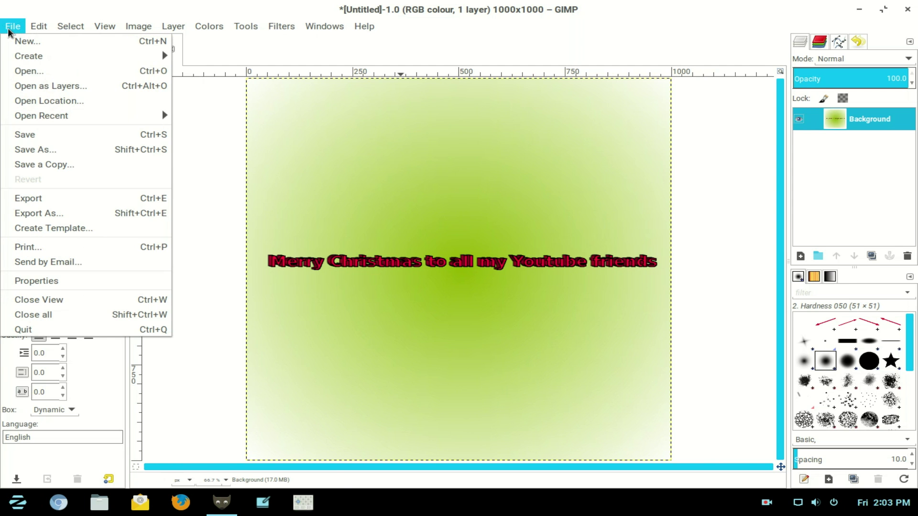
pyautogui.click(19, 84)
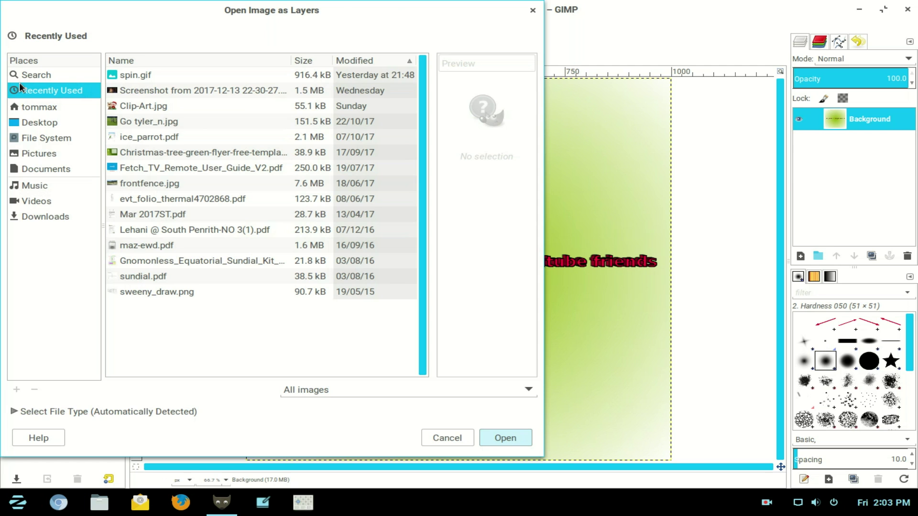
pyautogui.click(51, 124)
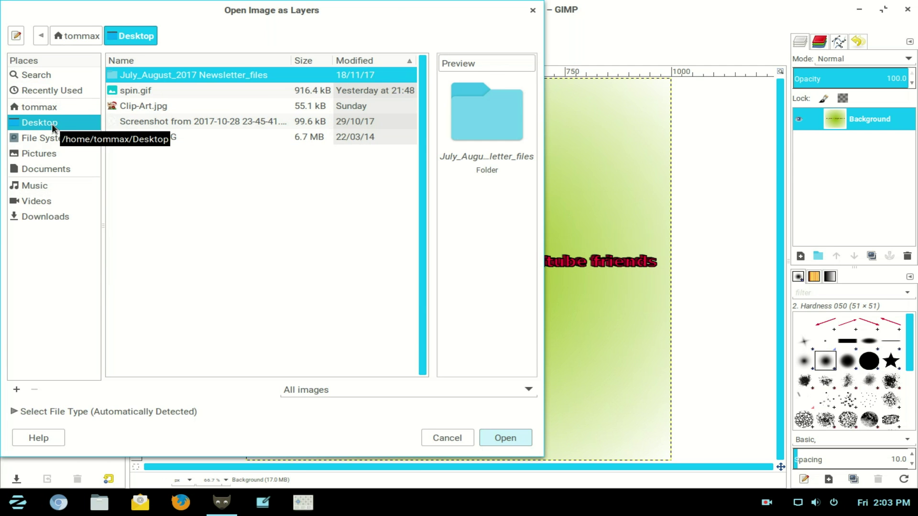
pyautogui.click(122, 107)
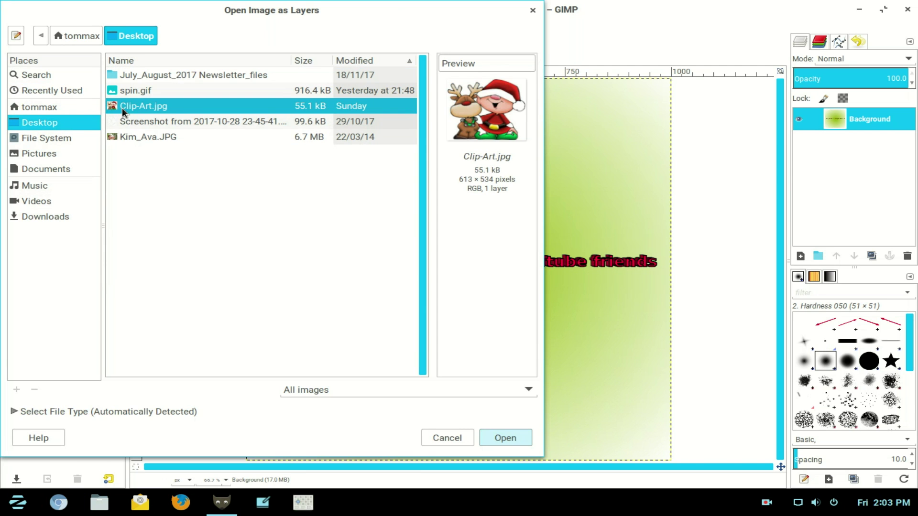
pyautogui.click(517, 438)
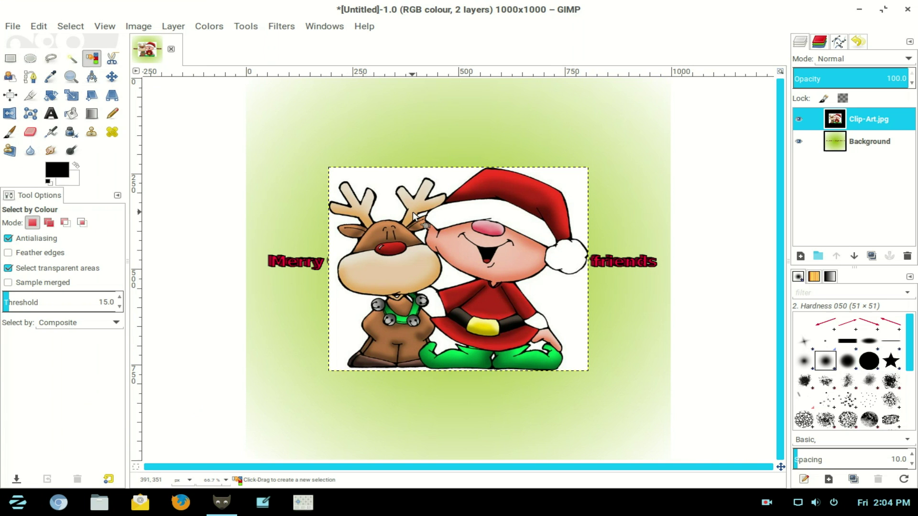
# - Add an alpha channel to Clip-Art.jpg and delete its white background selected by colour
pyautogui.rightClick(844, 123)
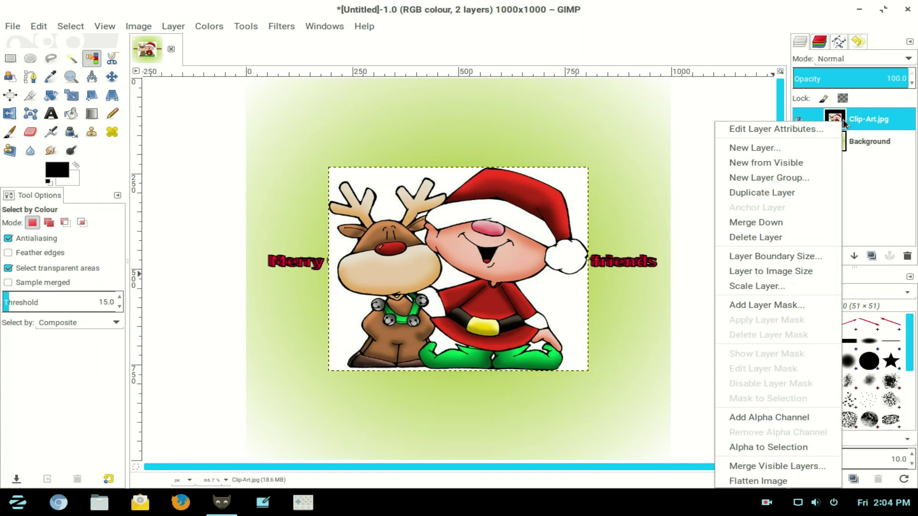
pyautogui.click(807, 418)
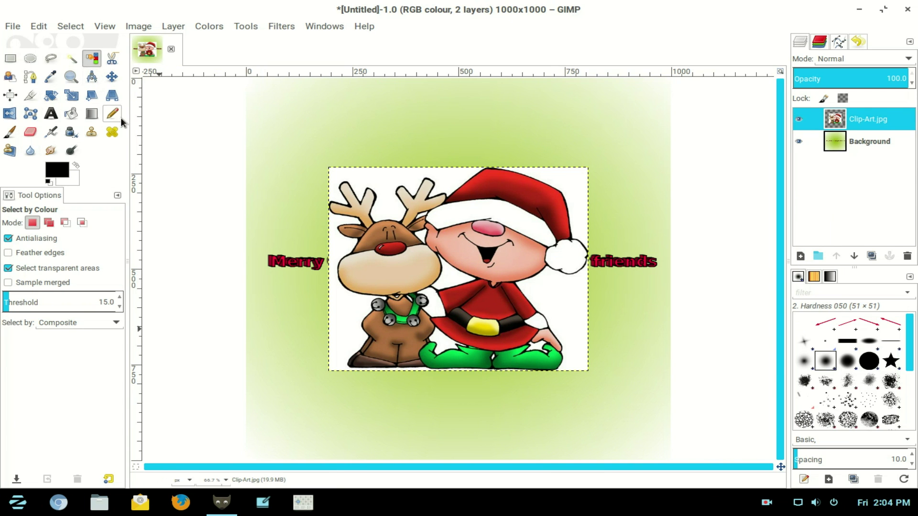
pyautogui.click(374, 179)
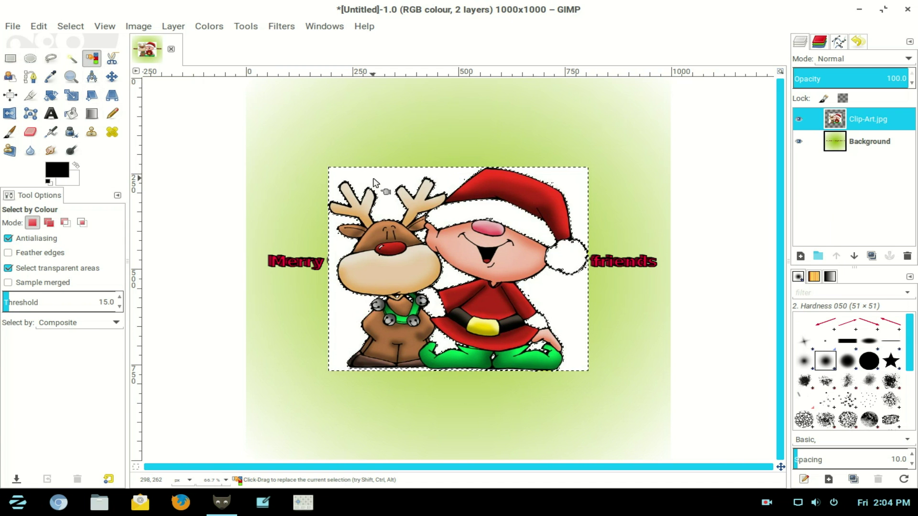
pyautogui.press('Delete')
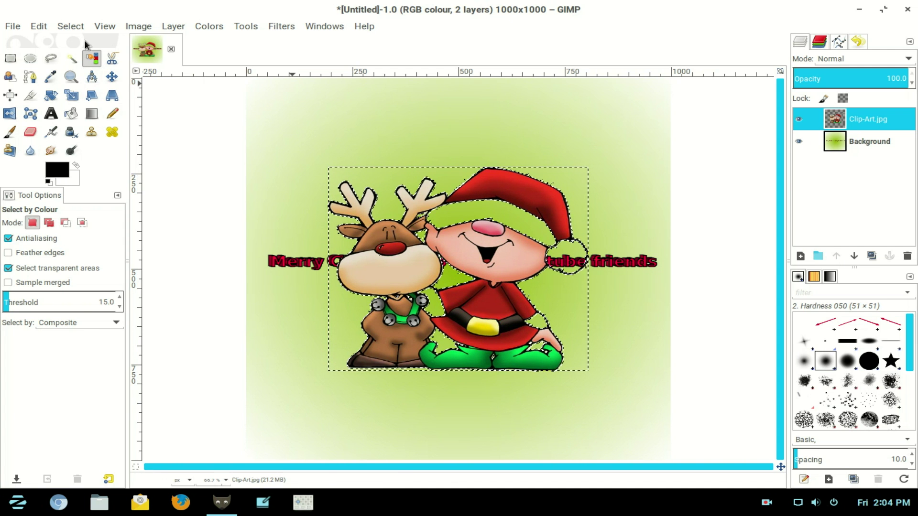
pyautogui.click(72, 26)
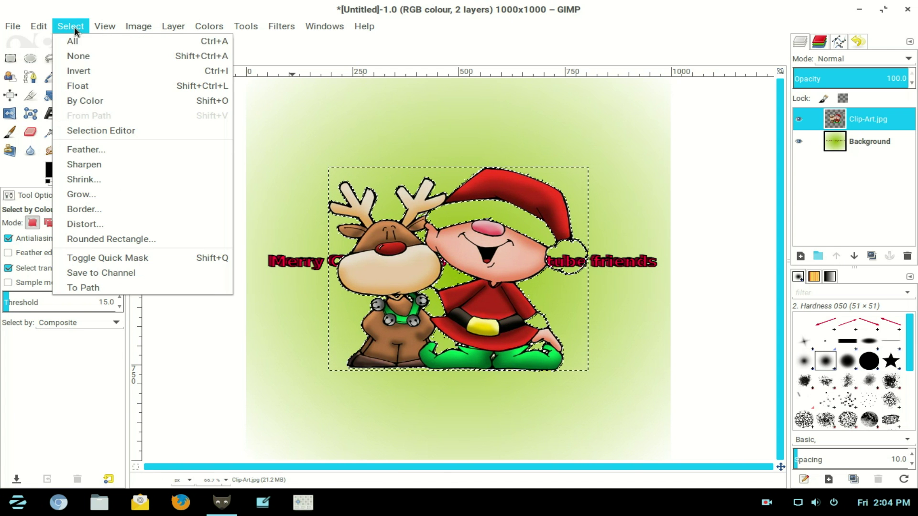
# - Clear the selection and fill the green areas in the hat brim and pompom with white
pyautogui.click(79, 57)
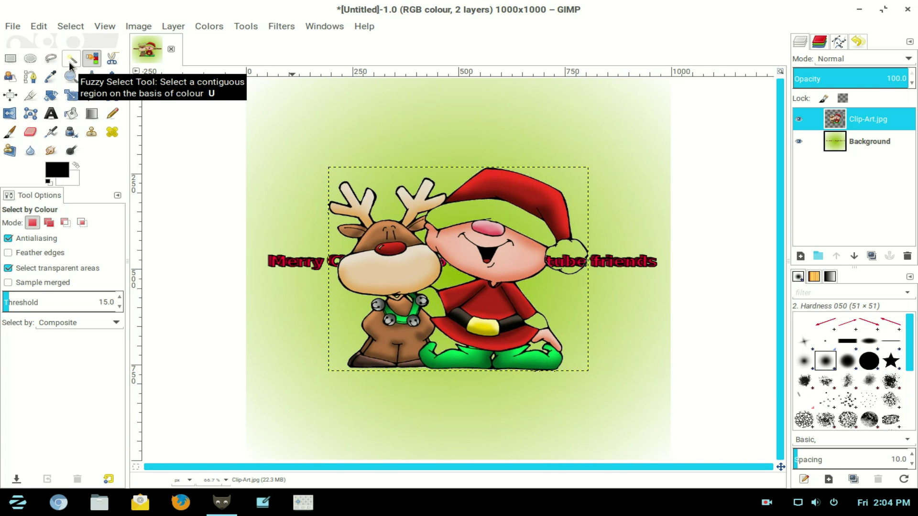
pyautogui.click(70, 62)
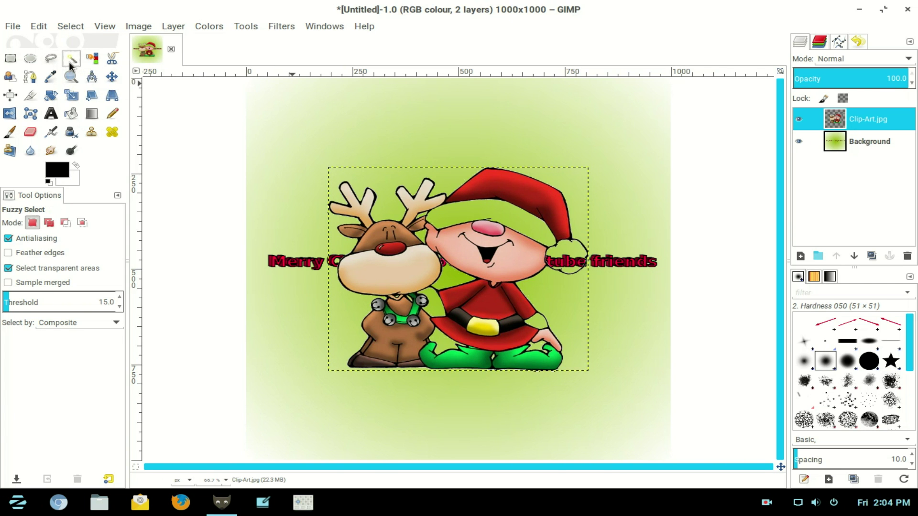
pyautogui.click(465, 212)
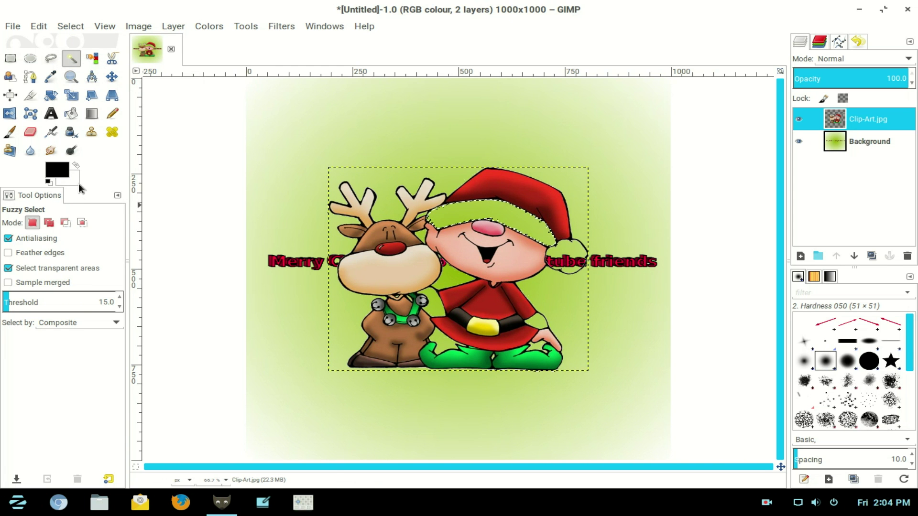
pyautogui.moveTo(72, 181); pyautogui.dragTo(447, 211)
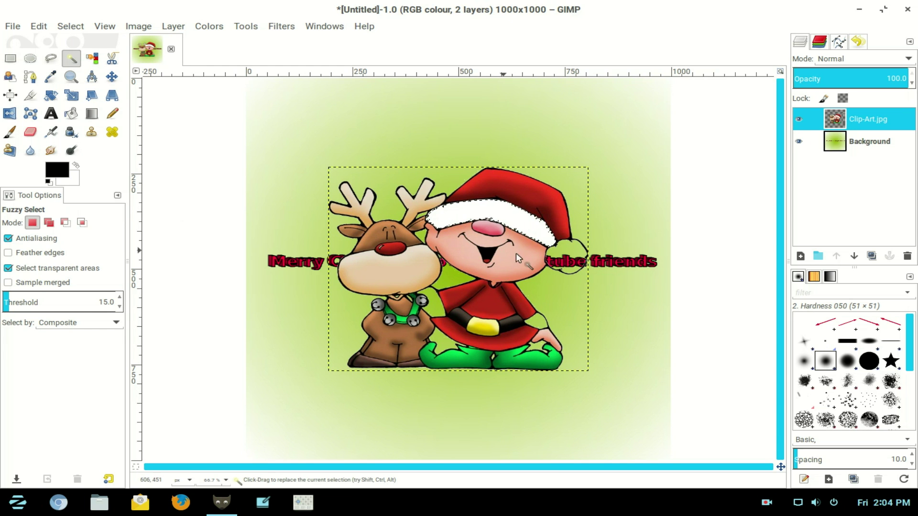
pyautogui.click(570, 248)
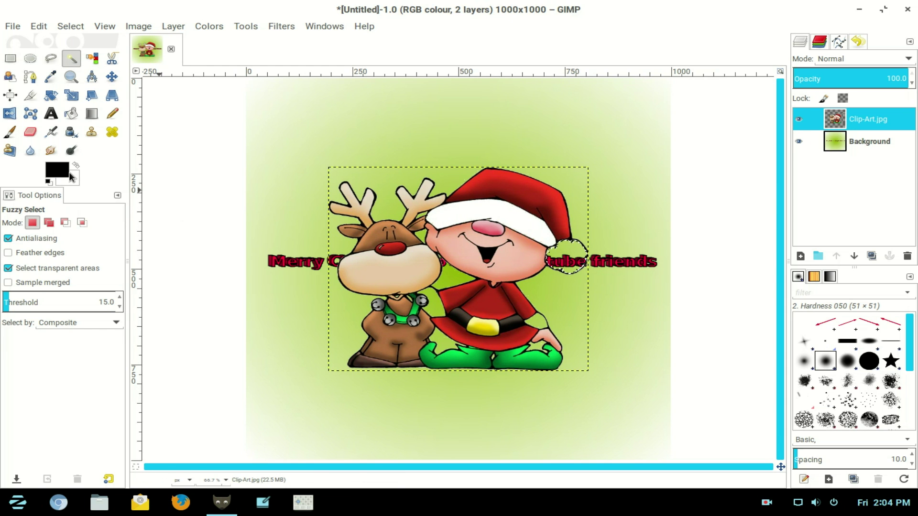
pyautogui.moveTo(72, 179); pyautogui.dragTo(569, 251)
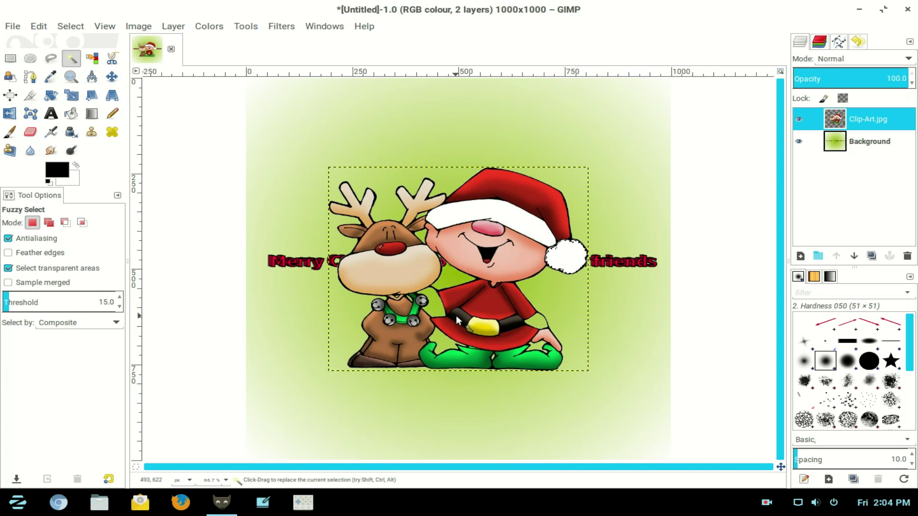
# - Fuzzy-select and fill the collar-arm gap and the patch beside the elf's glove
pyautogui.click(440, 309)
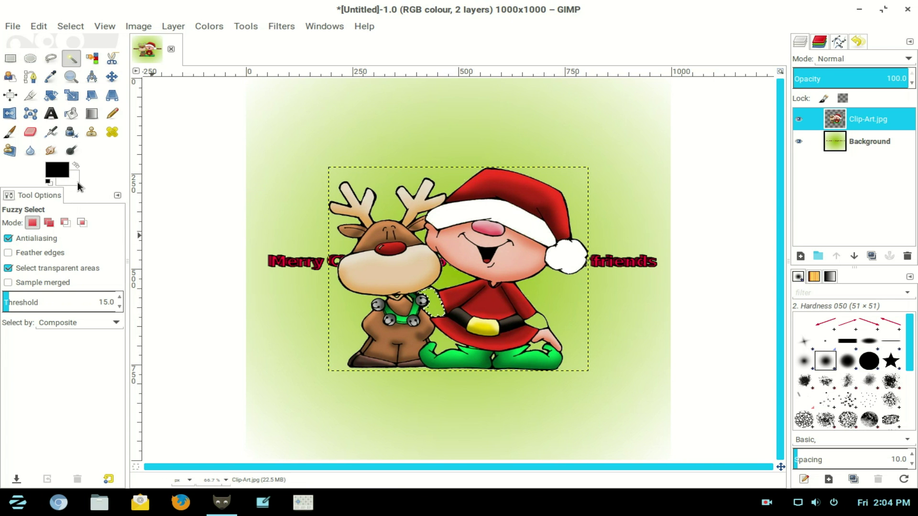
pyautogui.moveTo(77, 184); pyautogui.dragTo(435, 306)
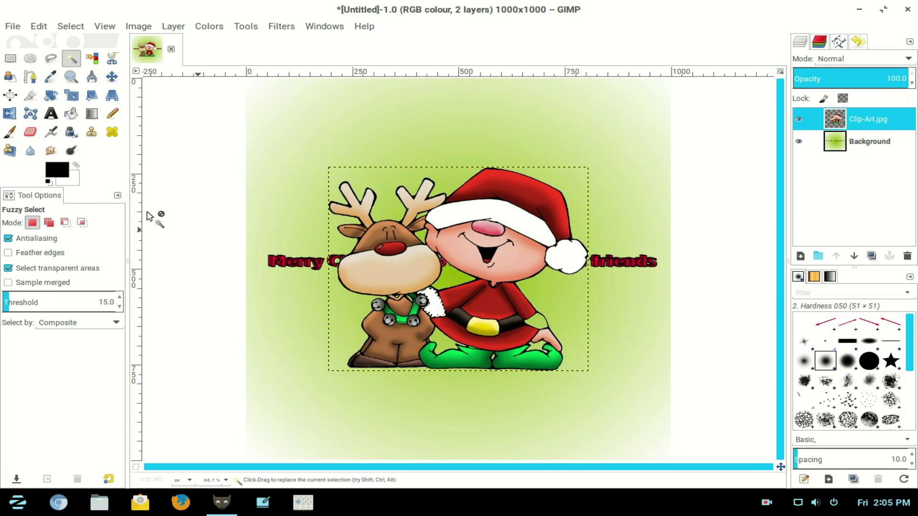
pyautogui.click(535, 318)
pyautogui.moveTo(72, 182); pyautogui.dragTo(541, 326)
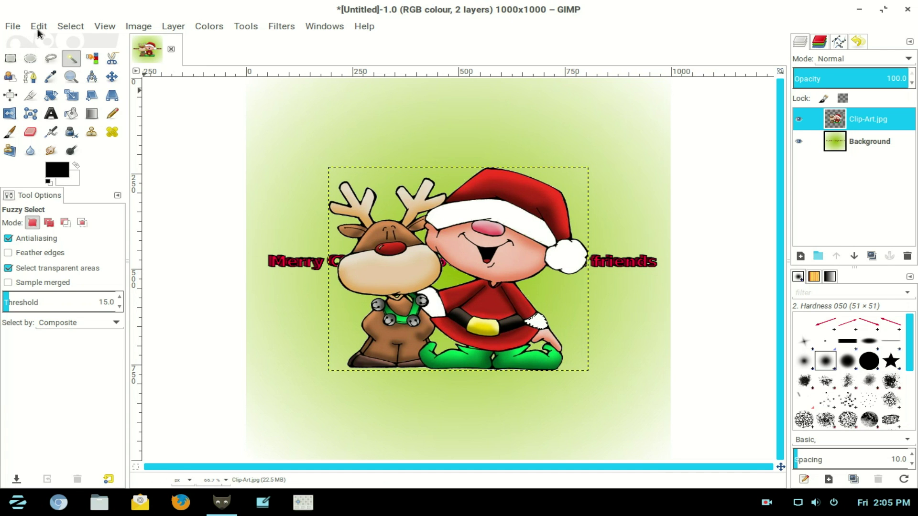
# - Clear the selection and scale the Clip-Art layer down to 327×297 pixels
pyautogui.click(63, 28)
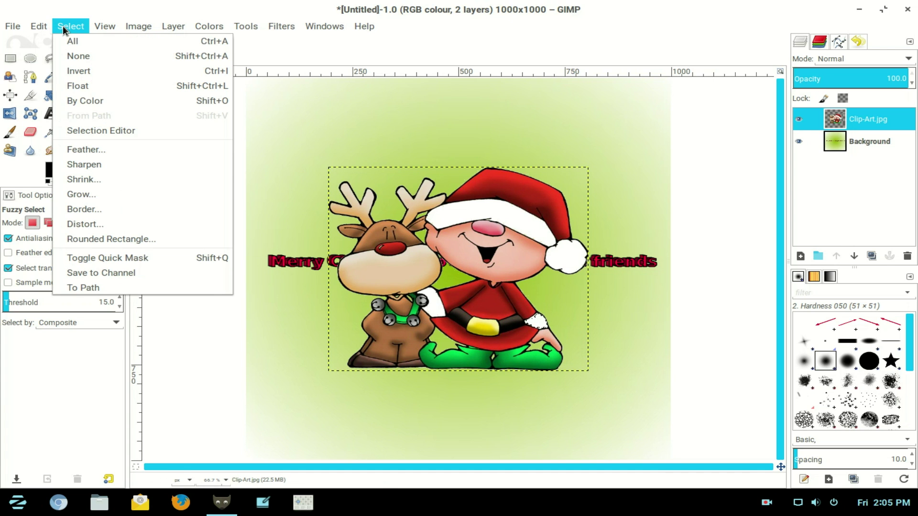
pyautogui.click(71, 56)
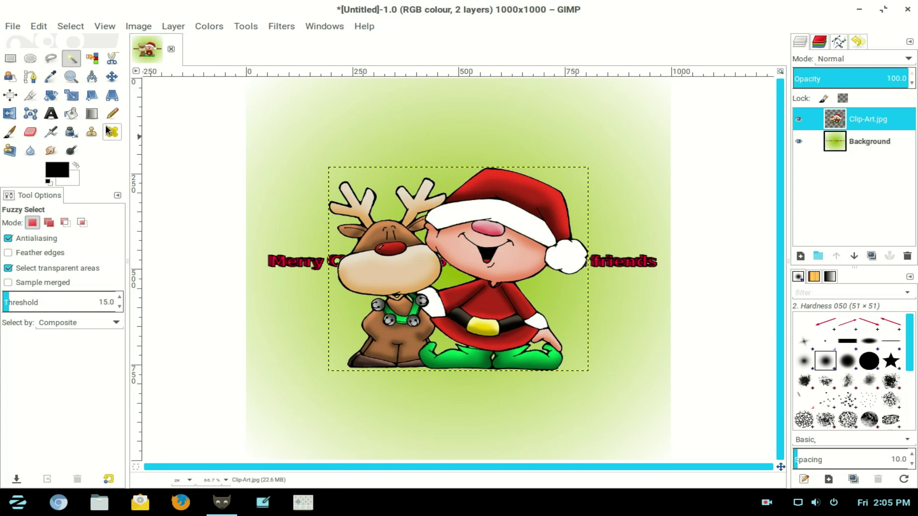
pyautogui.click(71, 96)
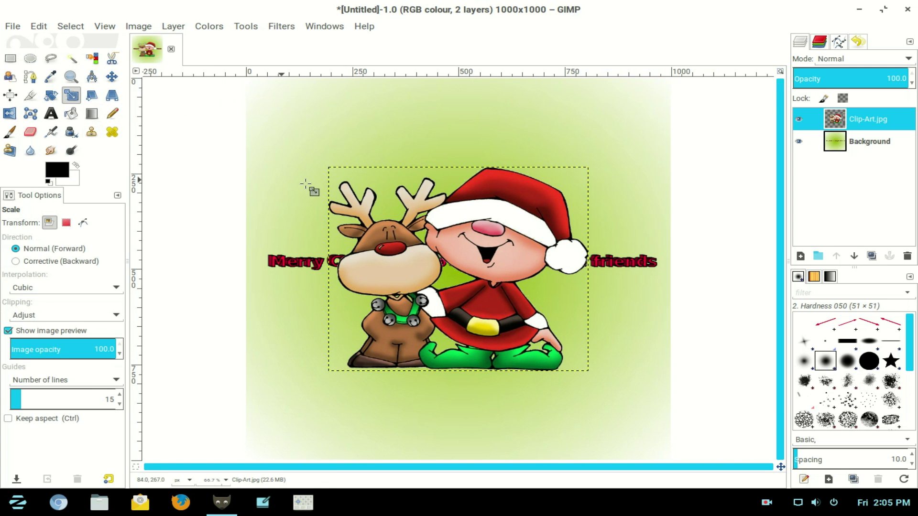
pyautogui.click(329, 169)
pyautogui.moveTo(330, 169); pyautogui.dragTo(449, 259)
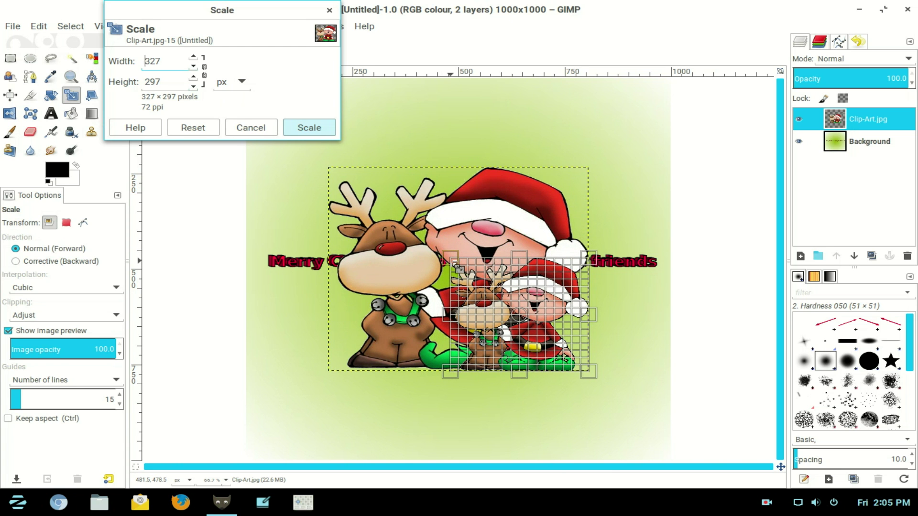
pyautogui.click(317, 131)
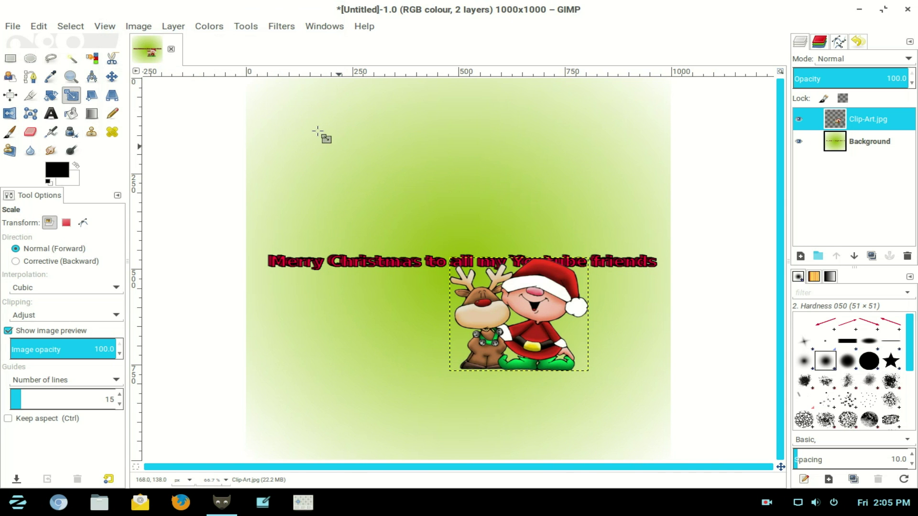
# - Move the clip art above the Merry Christmas greeting text
pyautogui.click(112, 77)
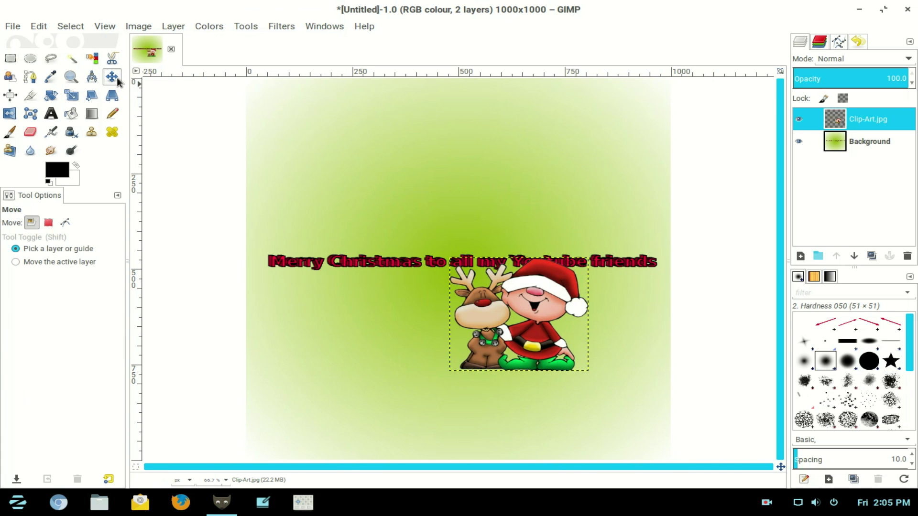
pyautogui.click(55, 262)
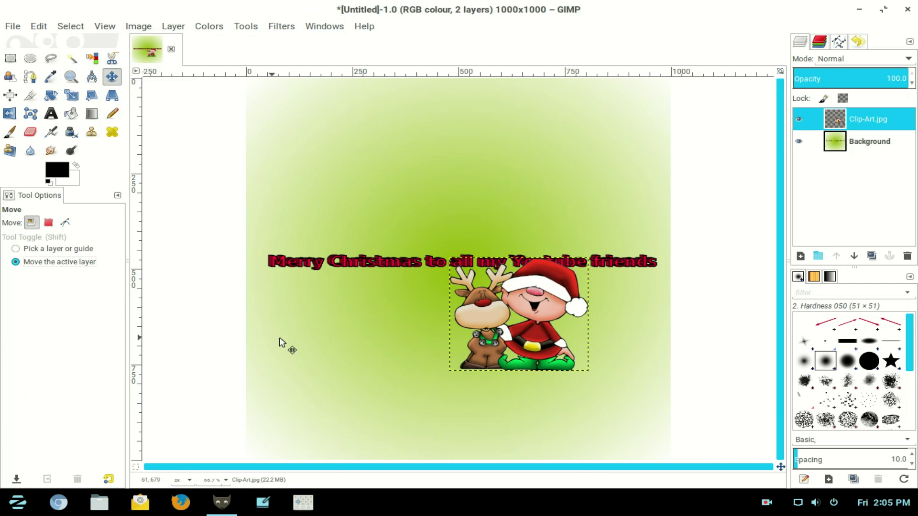
pyautogui.moveTo(499, 339); pyautogui.dragTo(432, 215)
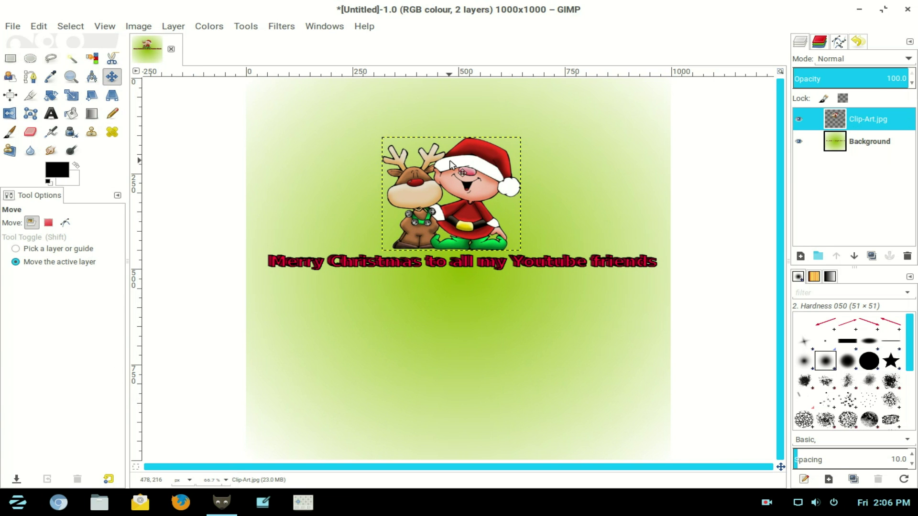
# - Flatten the image and render a 15-frame Spinning Globe animation at 505×505
pyautogui.rightClick(836, 119)
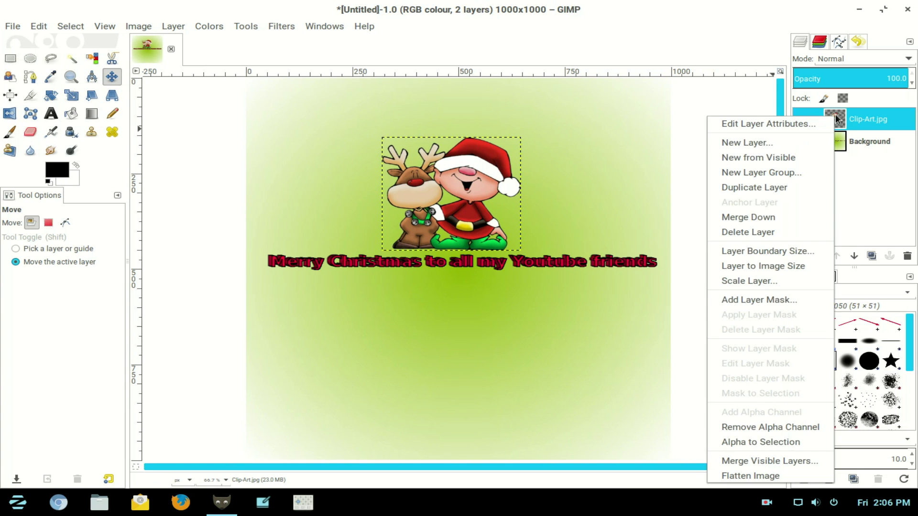
pyautogui.click(804, 476)
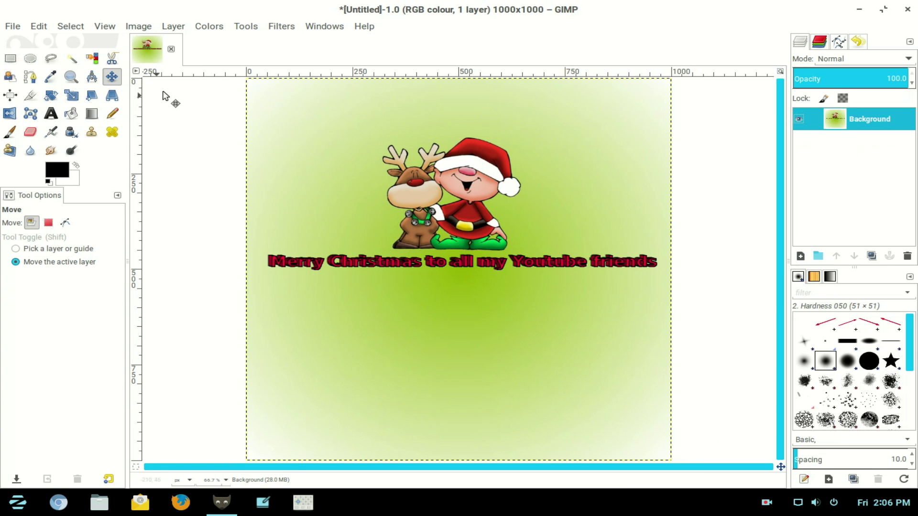
pyautogui.click(284, 30)
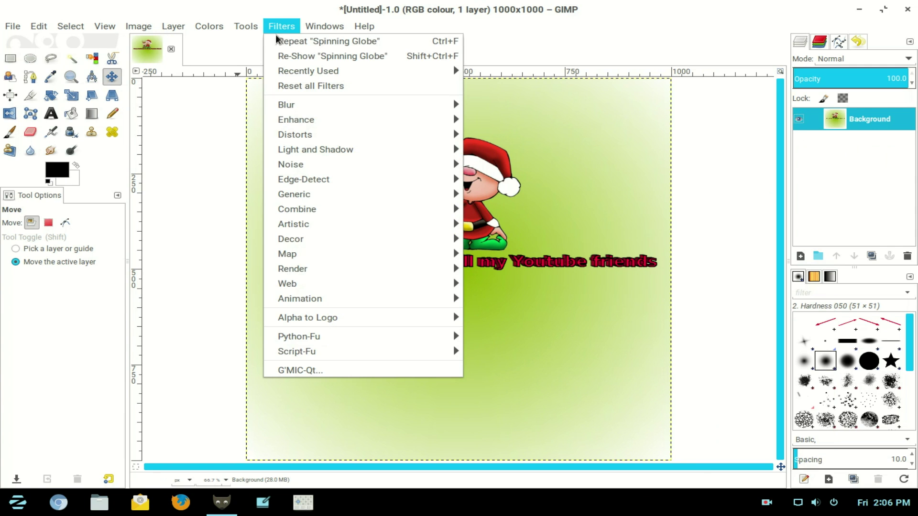
pyautogui.moveTo(283, 299)
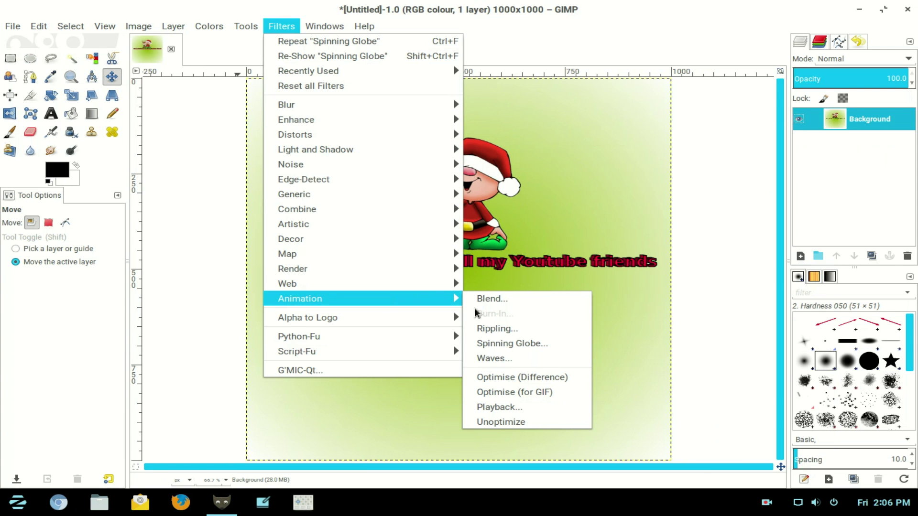
pyautogui.click(526, 343)
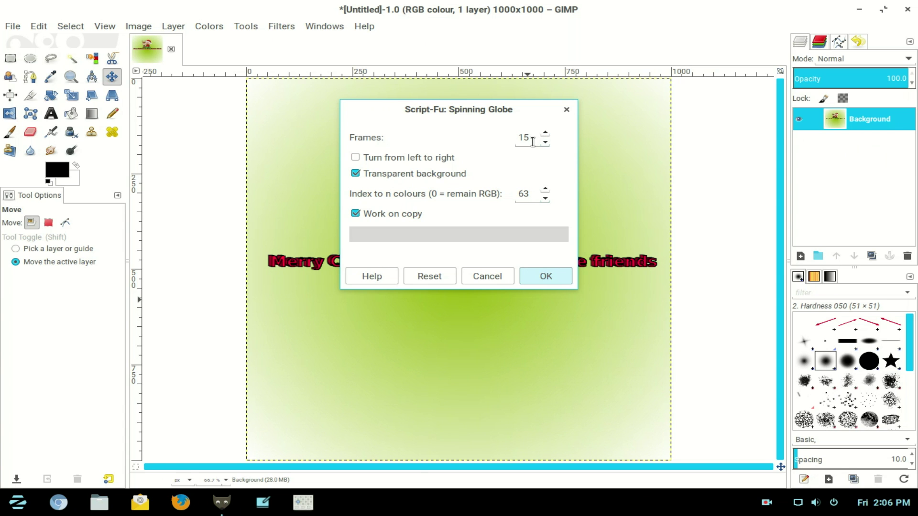
pyautogui.click(545, 277)
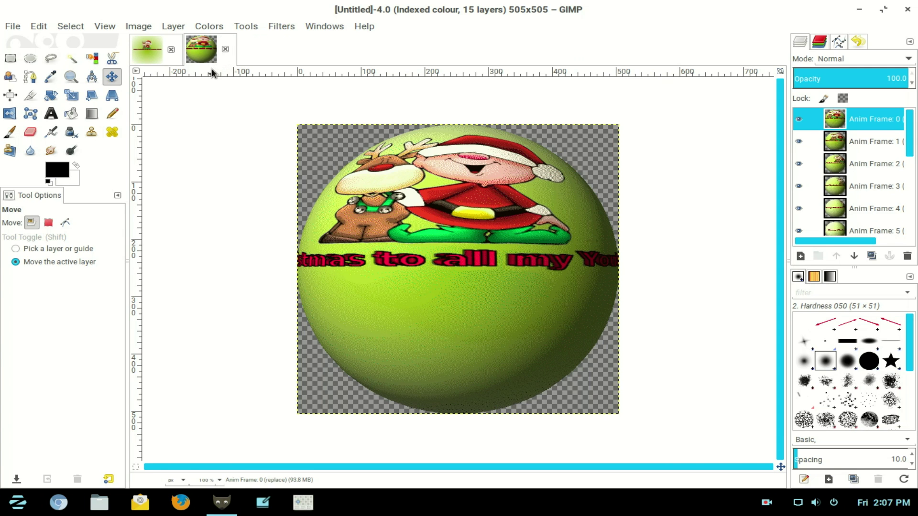
pyautogui.click(279, 28)
pyautogui.moveTo(286, 315)
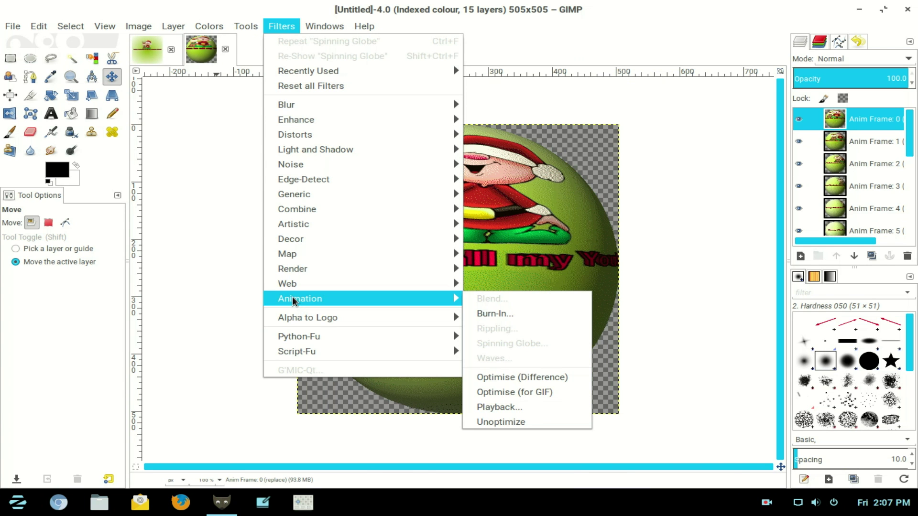
pyautogui.click(535, 405)
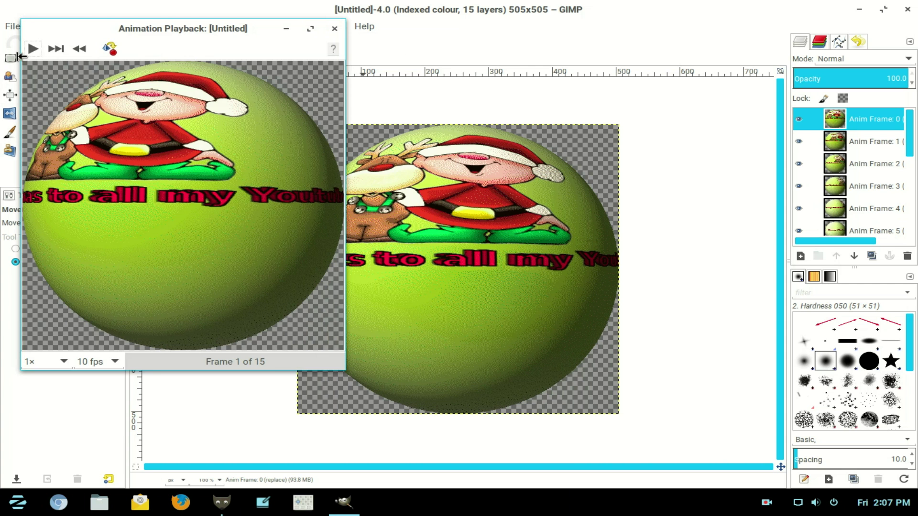
pyautogui.moveTo(154, 29); pyautogui.dragTo(326, 76)
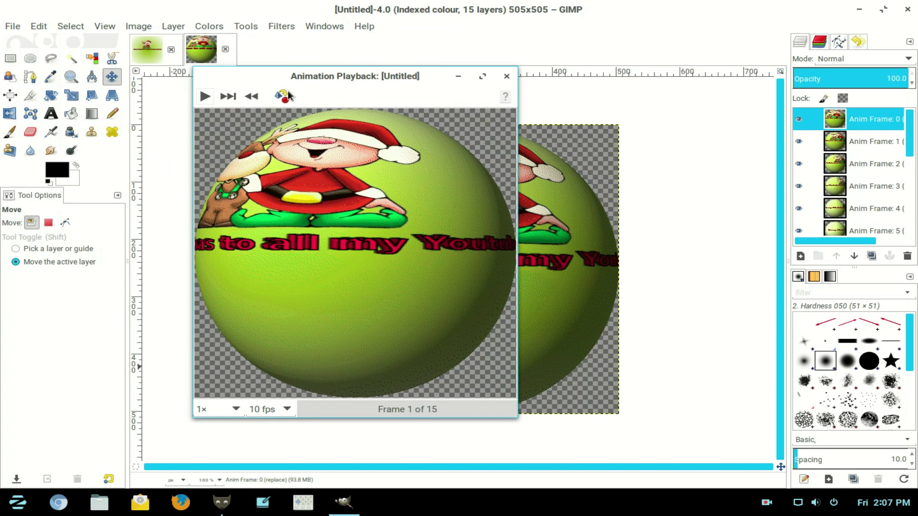
pyautogui.click(207, 101)
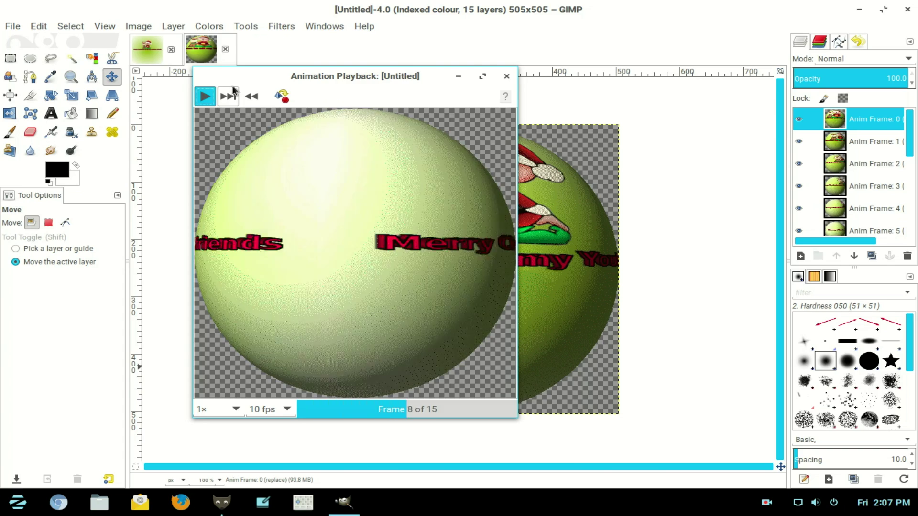
pyautogui.click(507, 77)
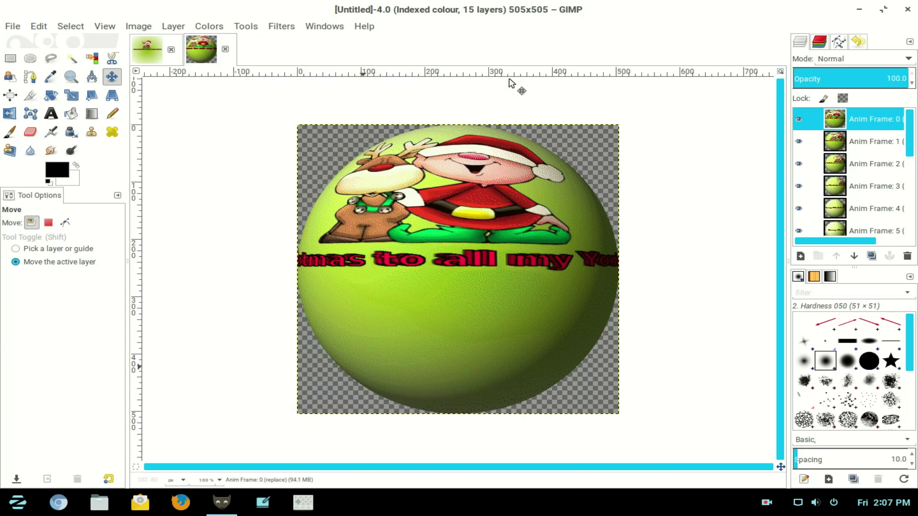
# - Set up Export As with GIF image as the file type and the name 'Text on Globe.gif'
pyautogui.click(18, 30)
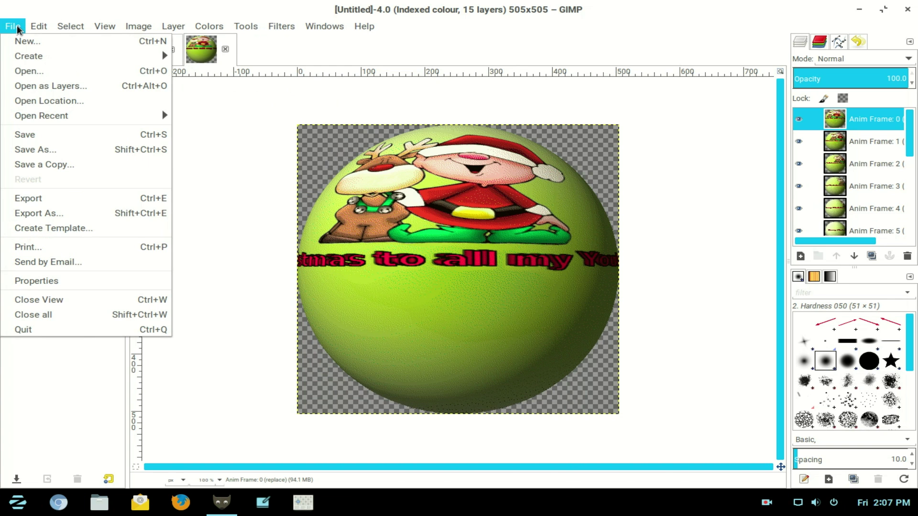
pyautogui.click(31, 211)
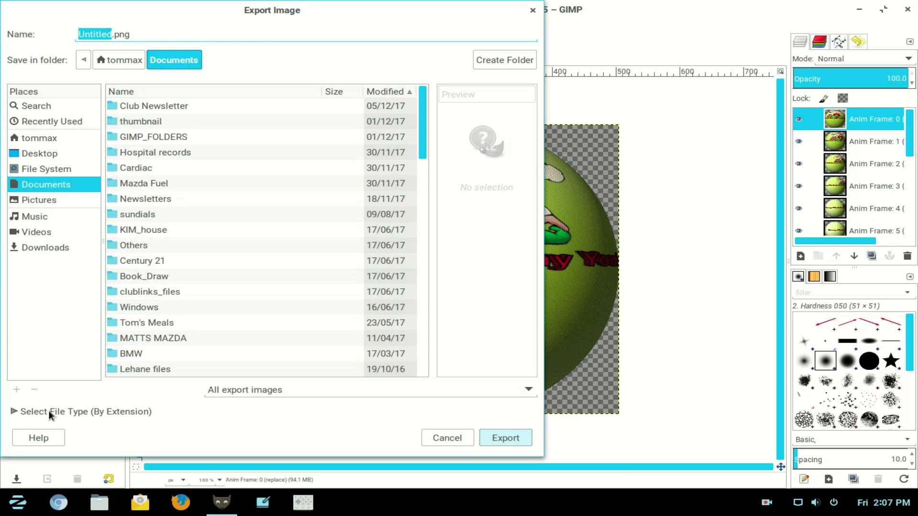
pyautogui.click(14, 412)
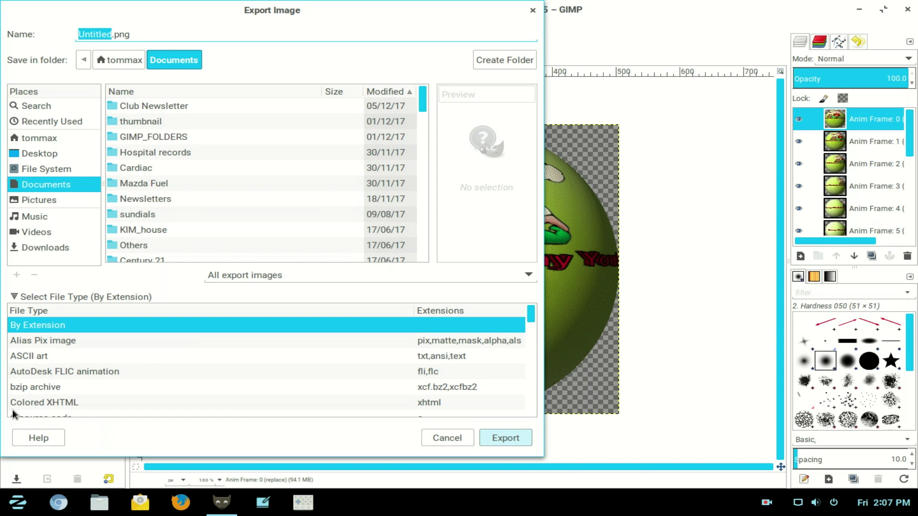
pyautogui.scroll(-2, 226, 360)
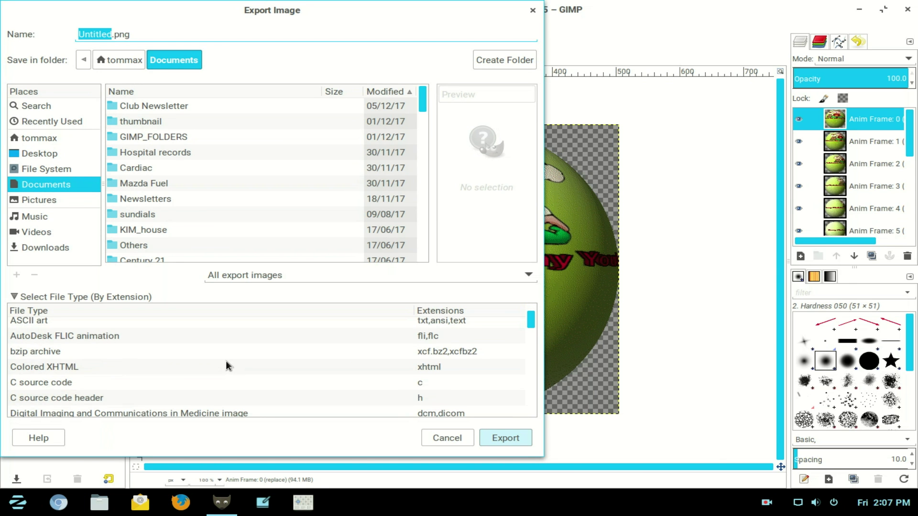
pyautogui.scroll(-2, 225, 365)
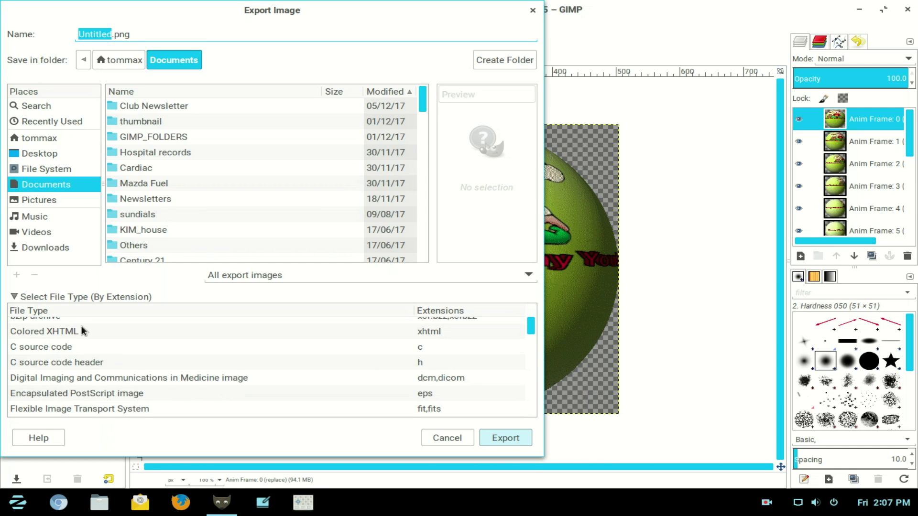
pyautogui.scroll(-2, 281, 358)
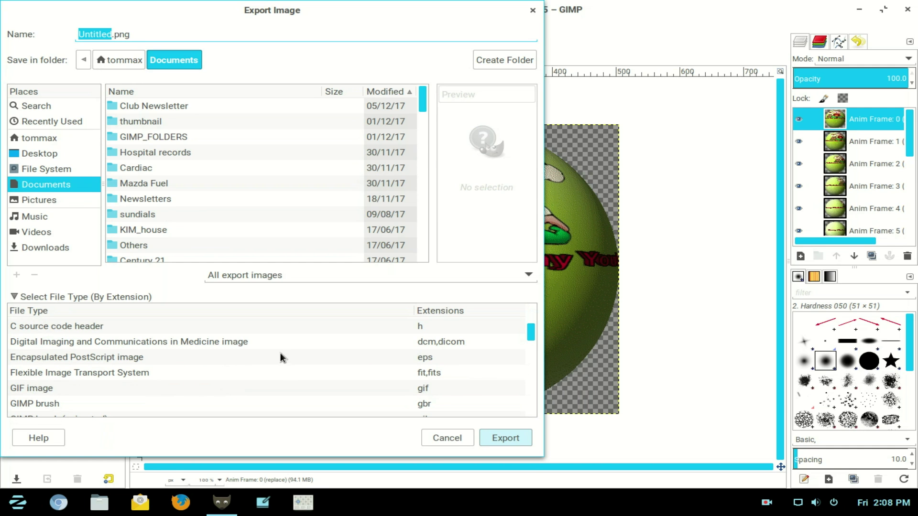
pyautogui.click(20, 386)
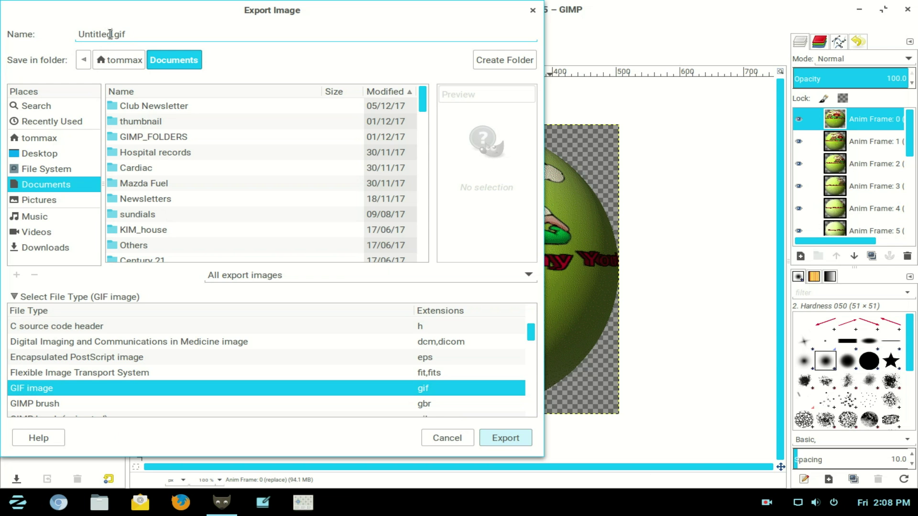
pyautogui.moveTo(110, 34); pyautogui.dragTo(76, 32)
pyautogui.write('Text on Globe')
# - Export Text on Globe.gif as a looping animation with a 200 ms frame delay
pyautogui.click(516, 438)
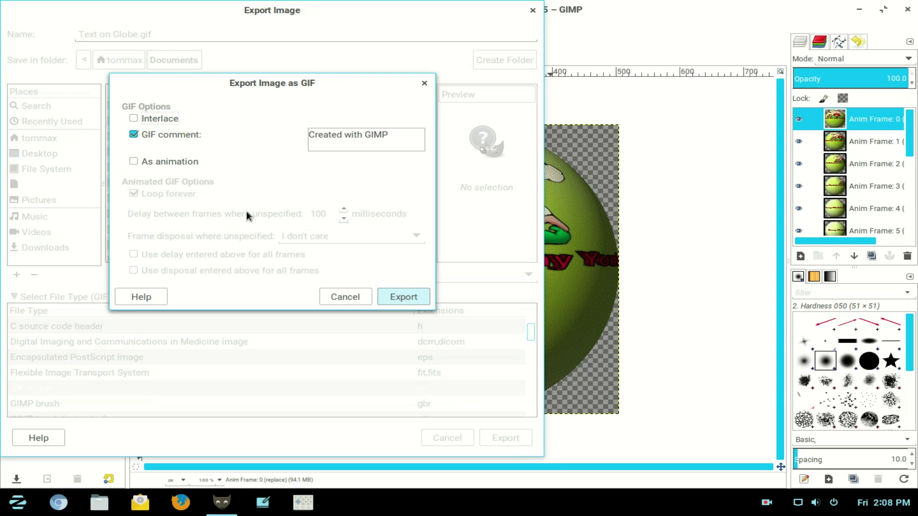
pyautogui.click(133, 162)
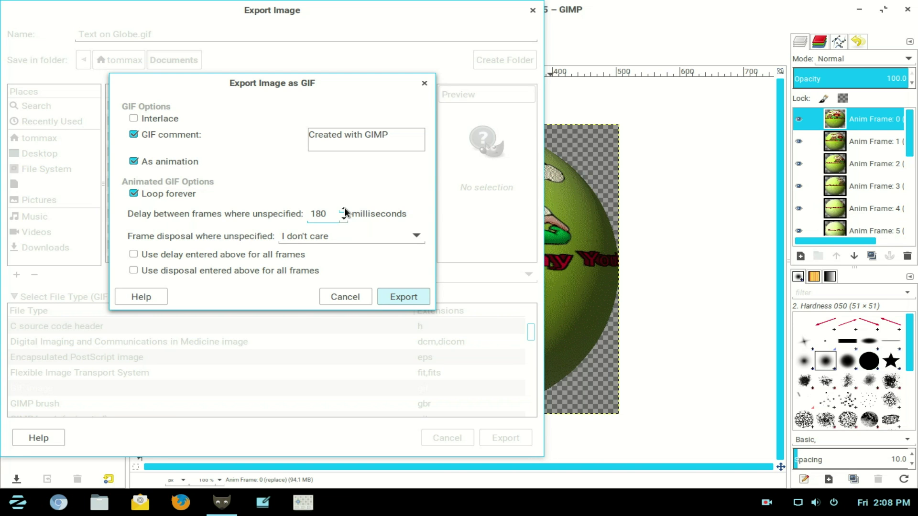
pyautogui.click(344, 210)
pyautogui.click(344, 210)
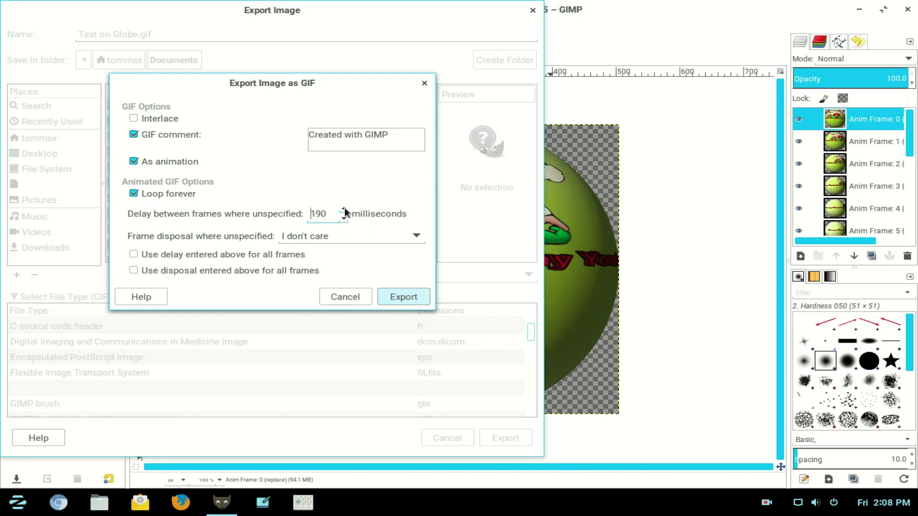
pyautogui.click(399, 299)
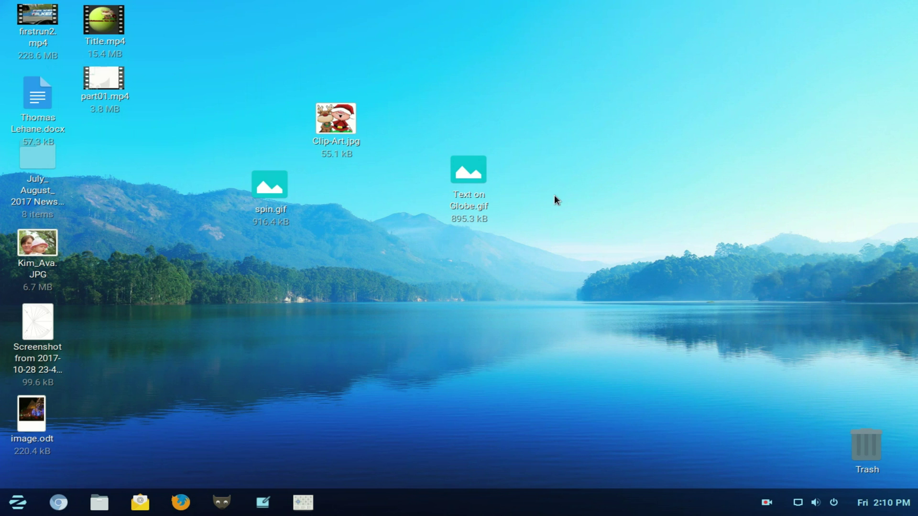
# - Open Text on Globe.gif from the desktop in gThumb to watch the globe spin
pyautogui.doubleClick(468, 172)
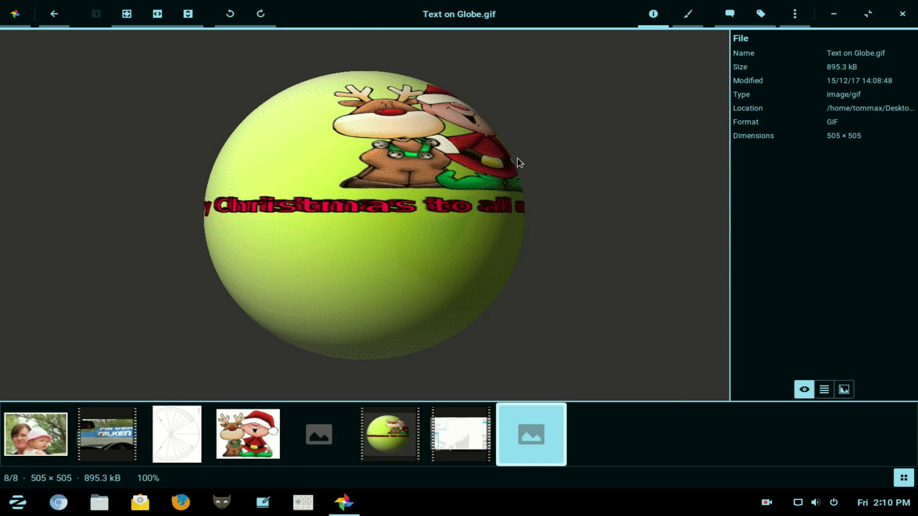